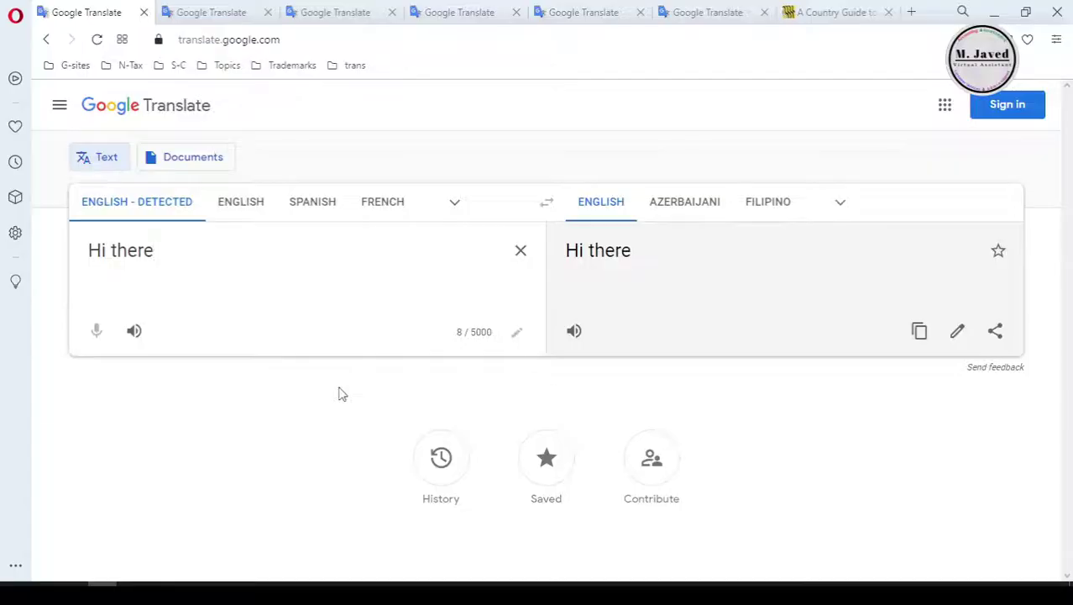
Step: View the global-village sentence across the .com, .co.uk, .ca, .com.au and .co.nz Translate tabs
click(215, 15)
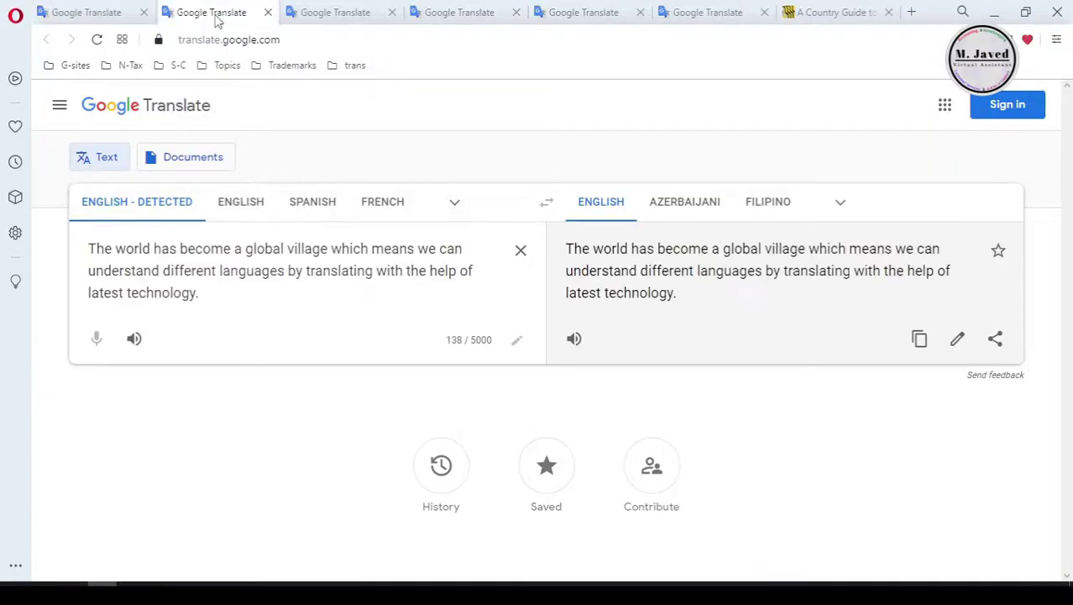
click(329, 12)
click(445, 12)
click(588, 13)
click(710, 13)
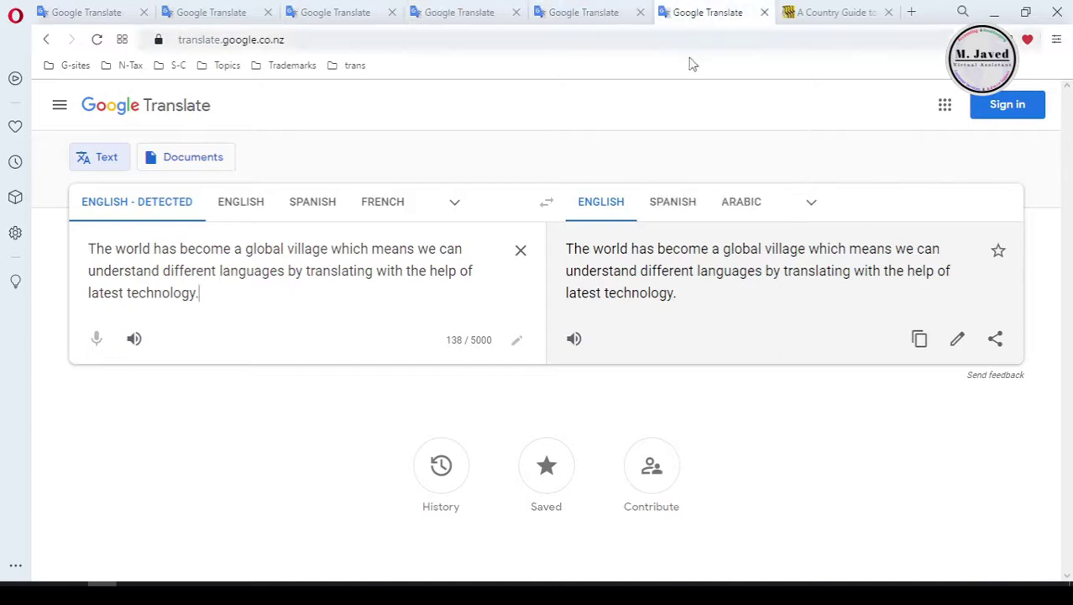
Step: Play the source sentence aloud on translate.google.com, then focus the address bar for a search
click(222, 14)
click(136, 340)
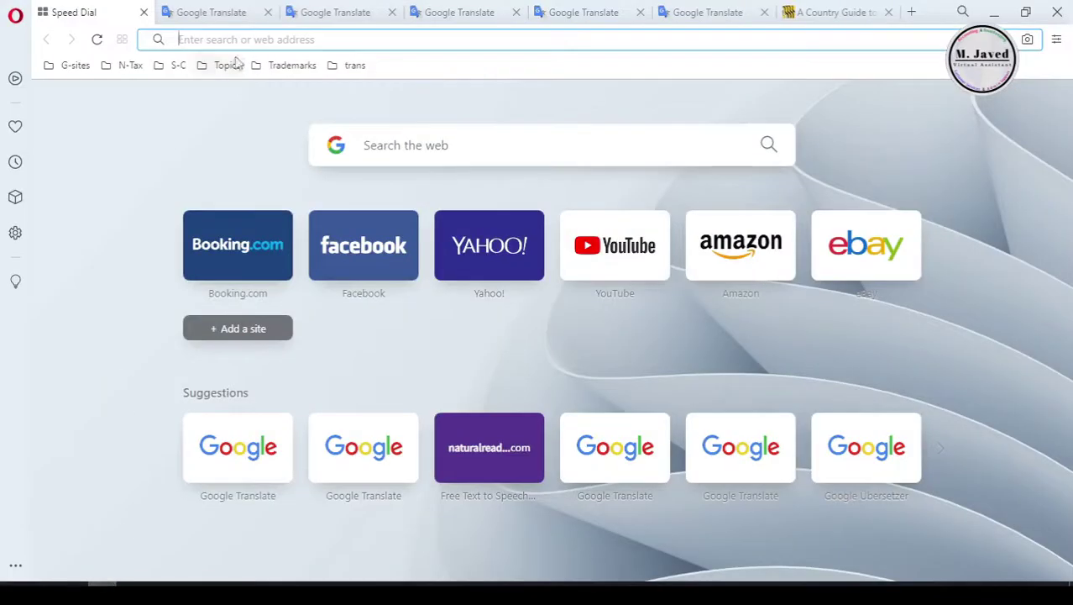
click(237, 39)
Step: Search 'G translate', enter 'Hi there' in the translate widget, and open it in Google Translate
text(G translate)
key(Return)
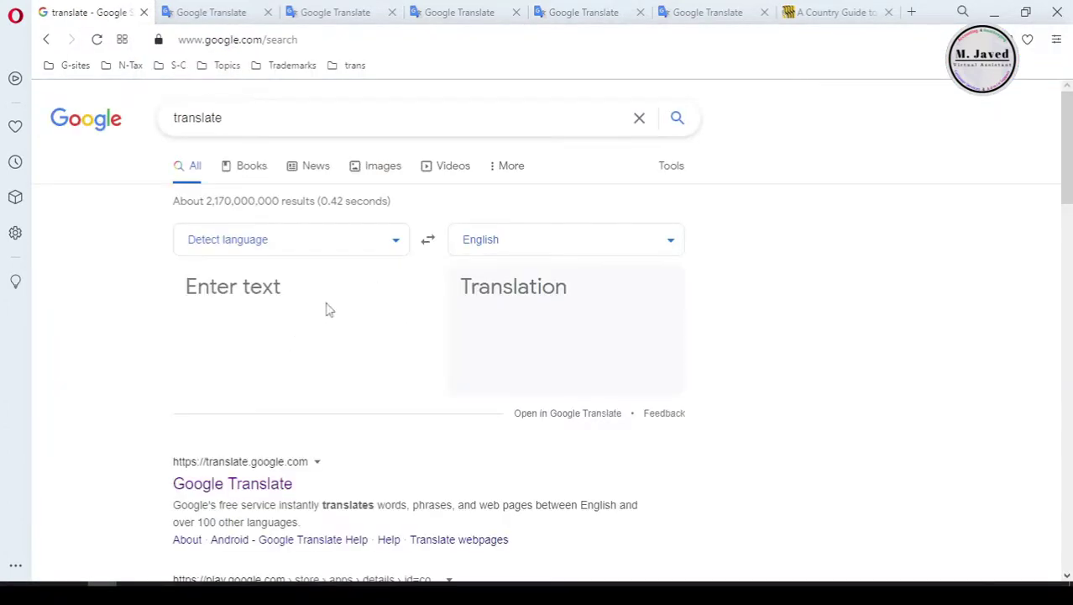
text(Hi there)
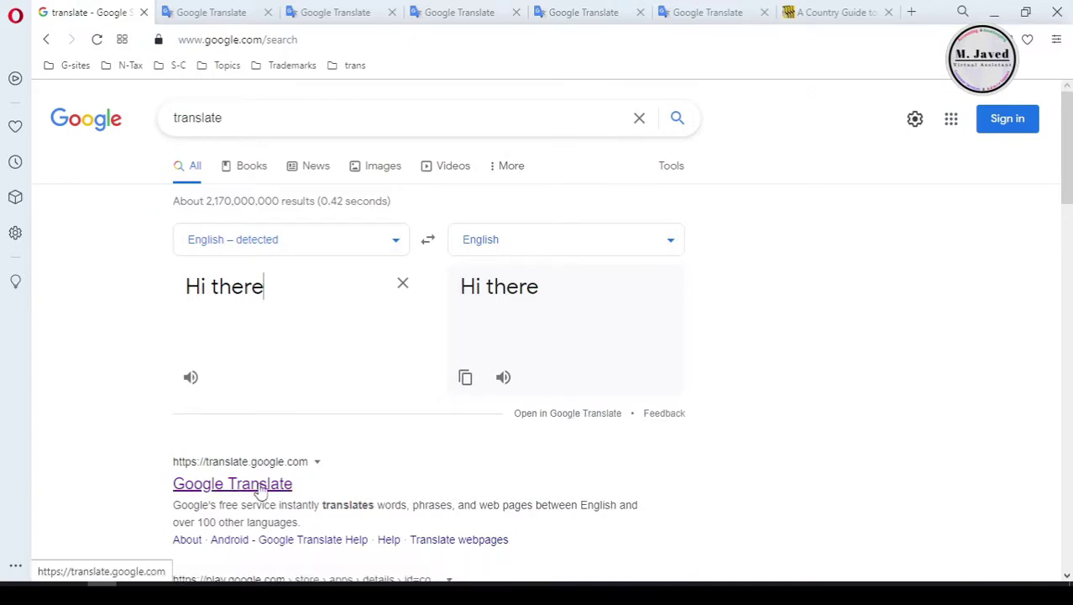
click(591, 420)
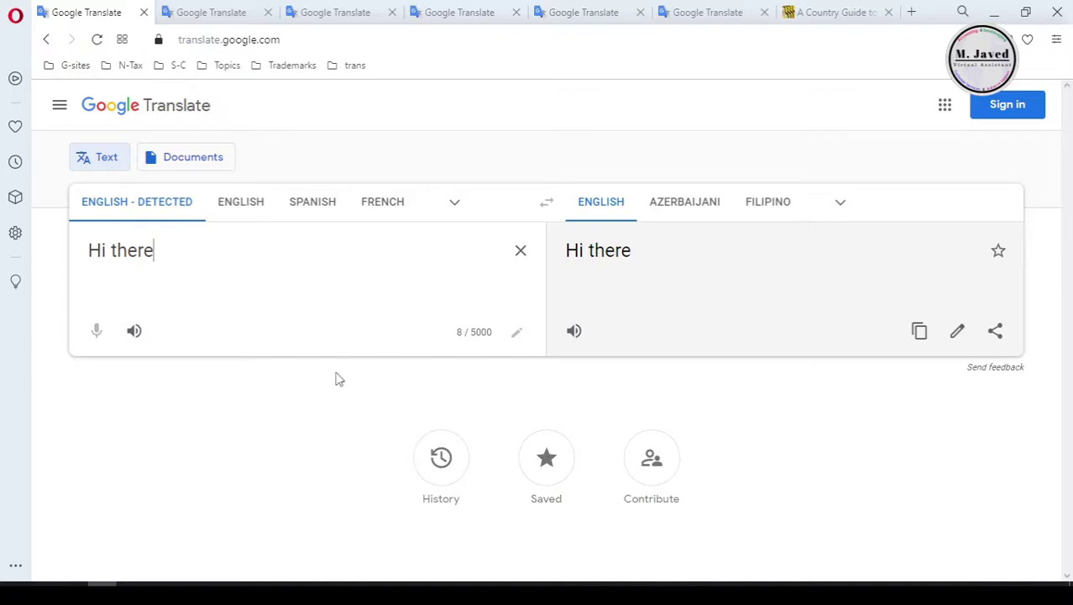
Step: Cycle through the Translate tabs from .com to .co.uk, .ca, .com.au and .co.nz
click(213, 14)
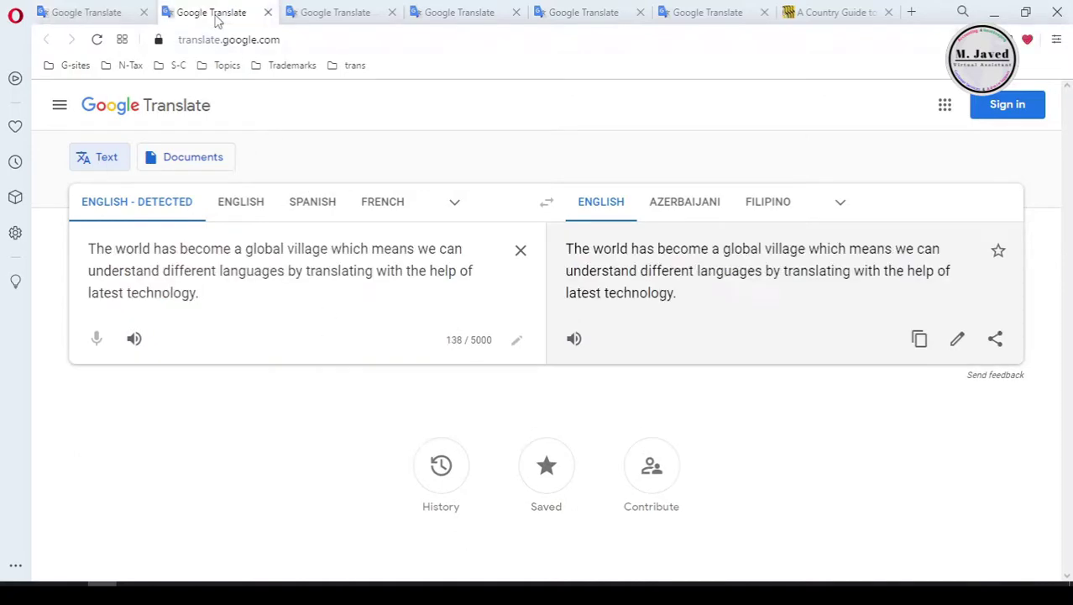
click(329, 10)
click(424, 11)
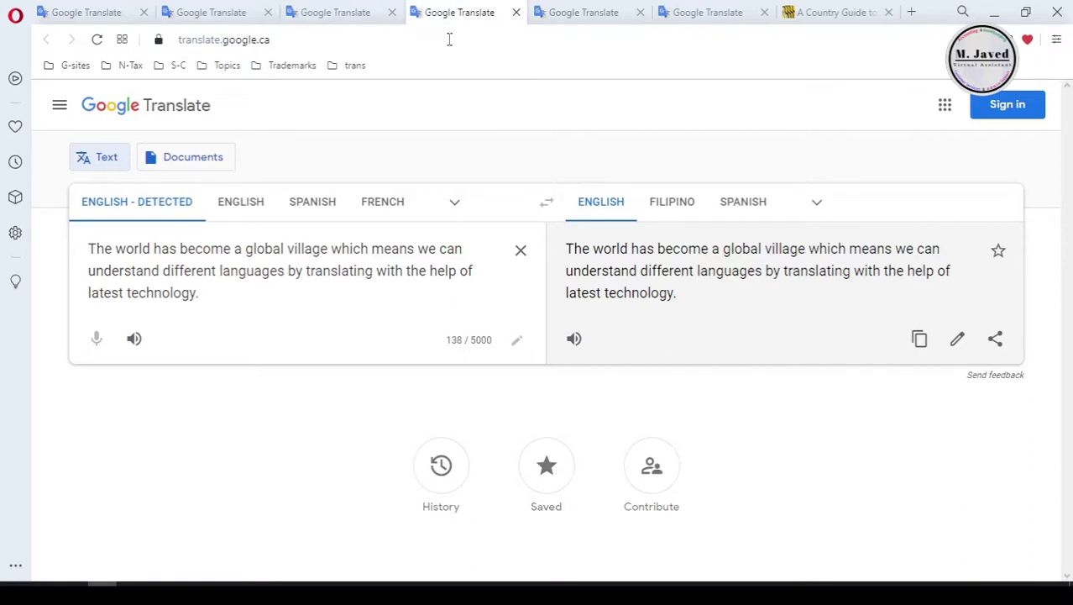
click(561, 10)
click(713, 14)
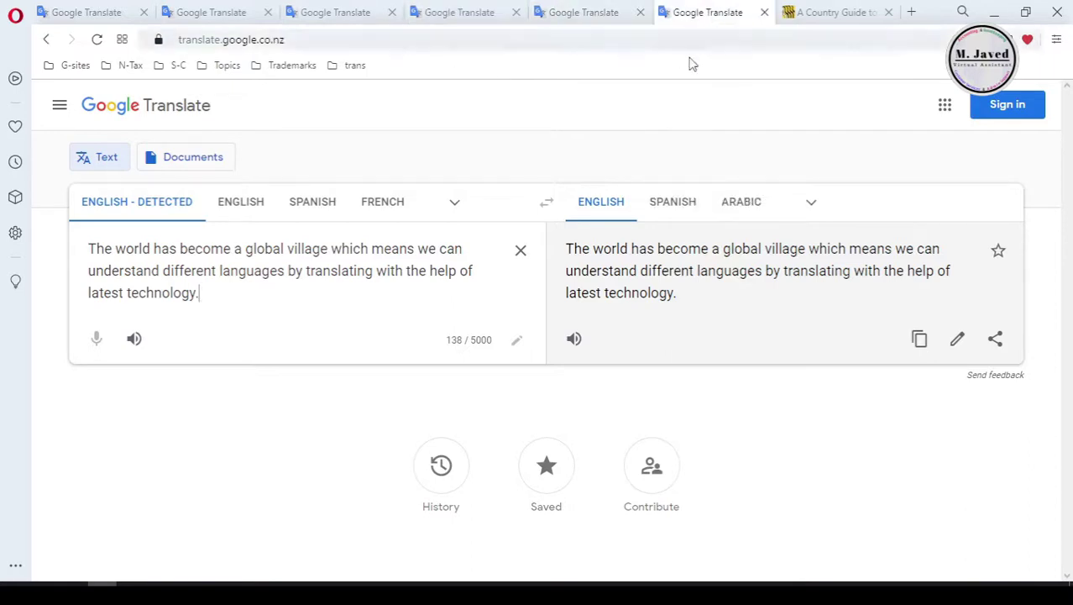
Step: Play the English sentence aloud on translate.google.com and bring up the Google country domains guide
click(223, 11)
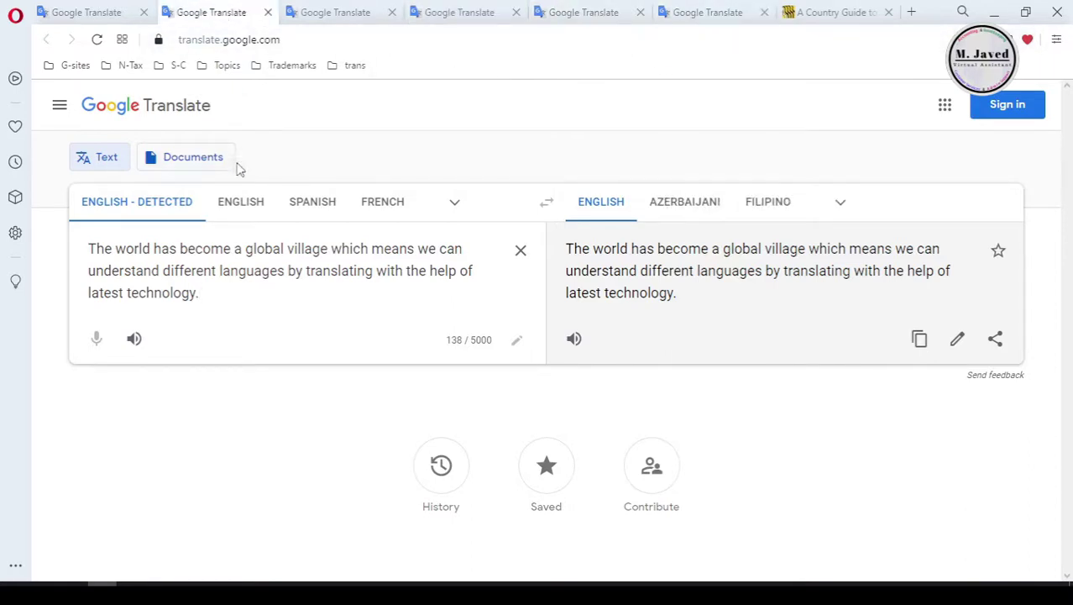
click(137, 341)
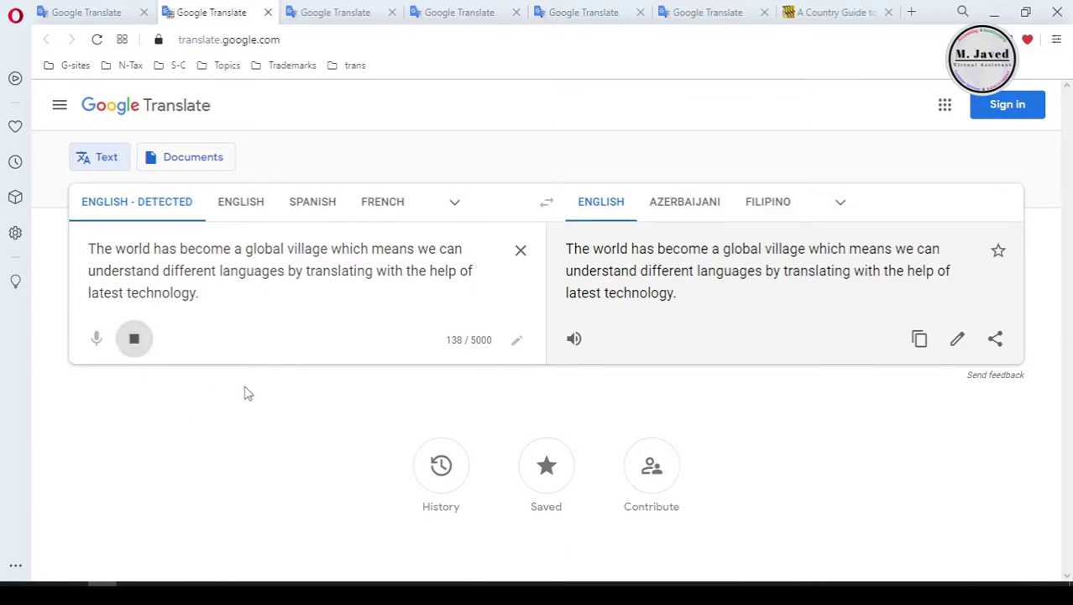
key(ctrl+Tab)
scroll(865, 314, down, 8)
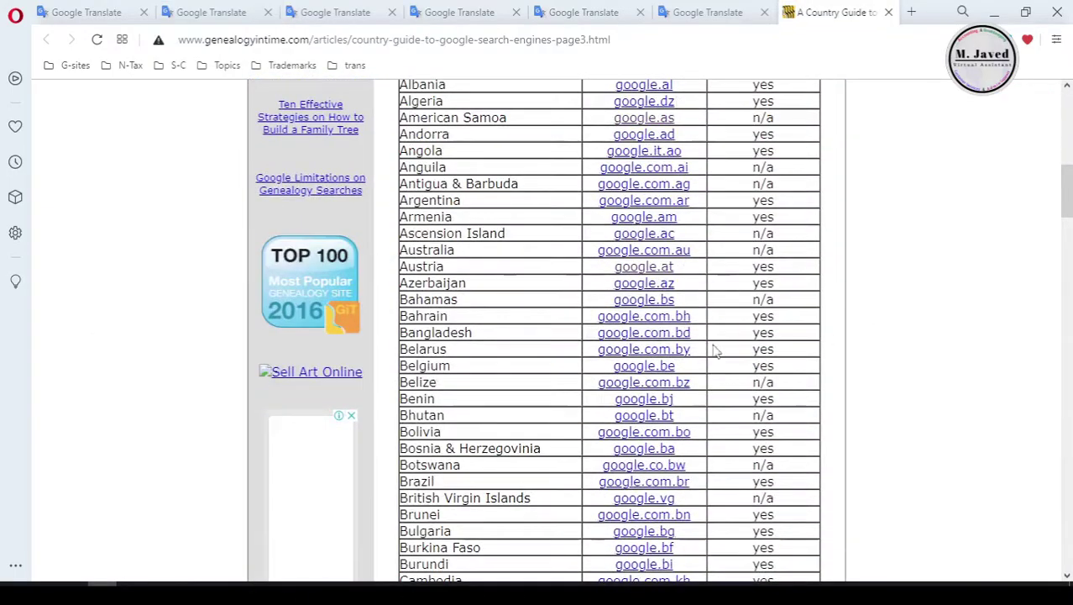
Step: Scroll the genealogy table, then browse OrchidBox's 'List of Google Websites With Country Codes'
scroll(868, 247, down, 10)
scroll(869, 248, up, 15)
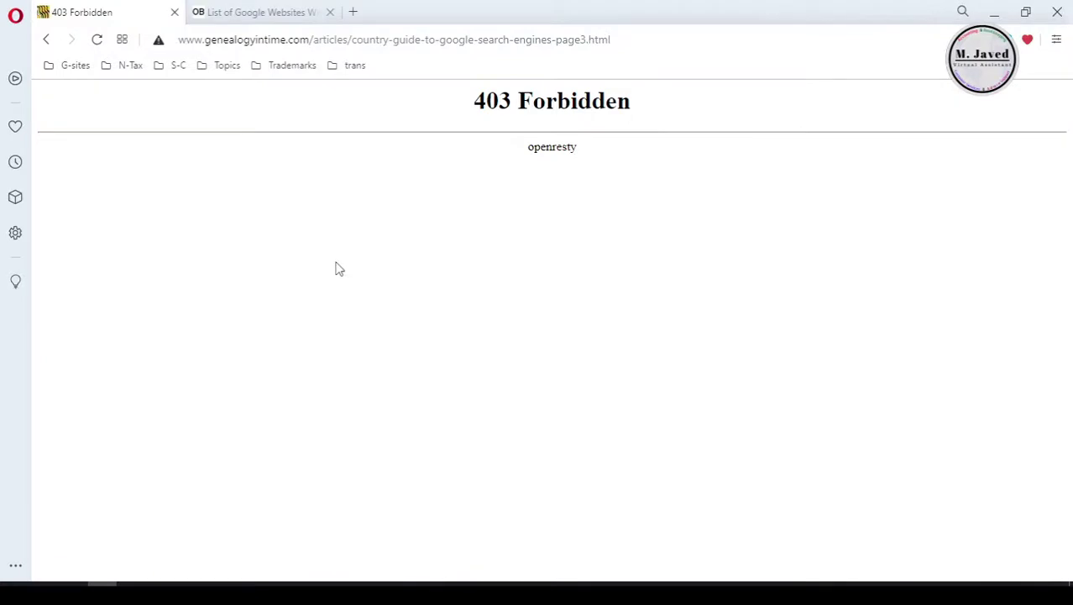
click(267, 14)
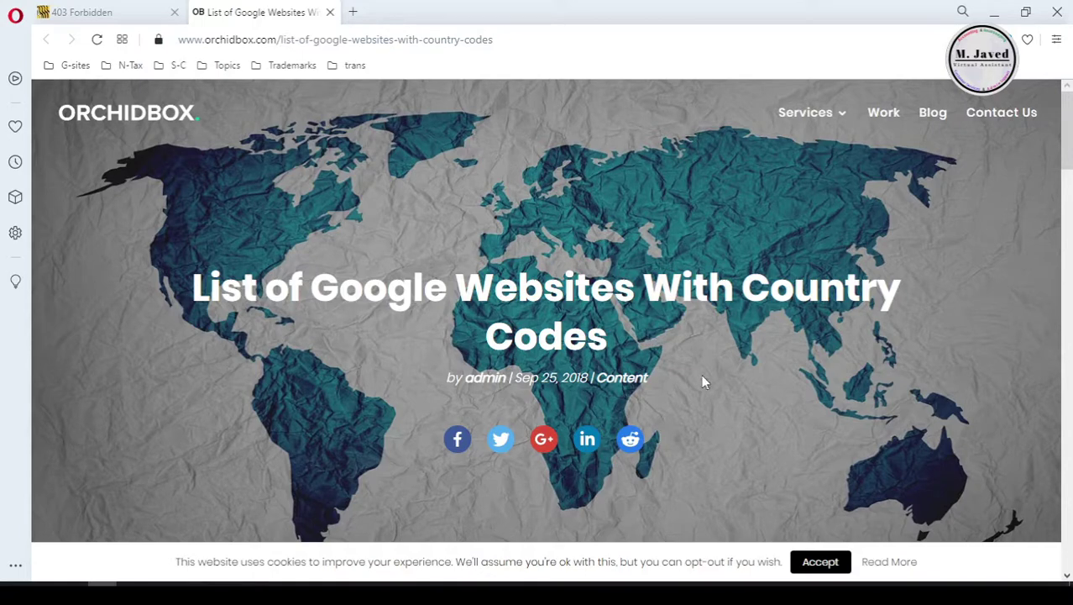
scroll(702, 376, down, 10)
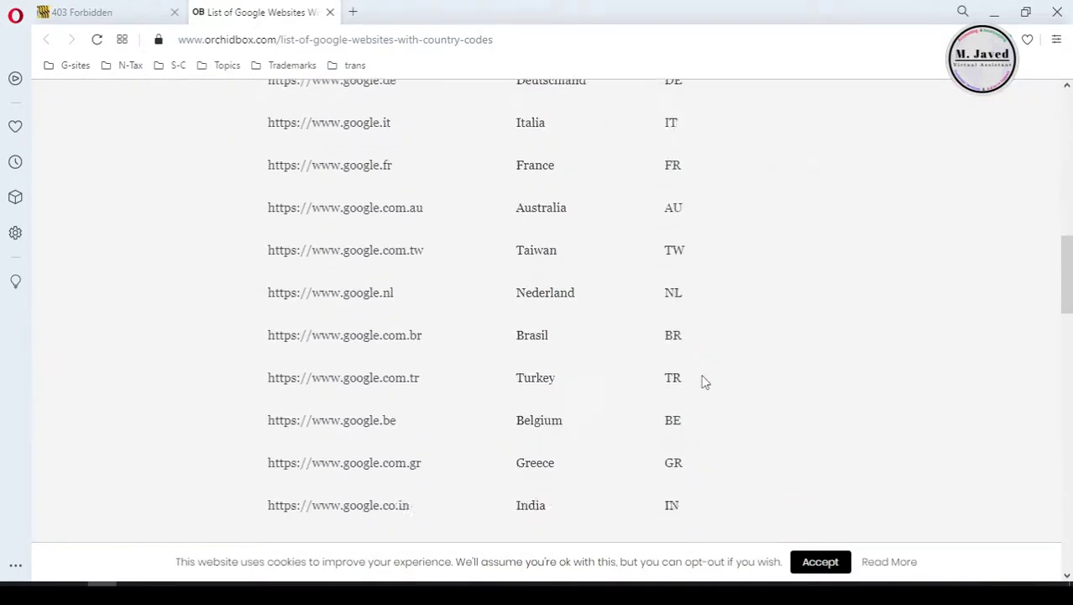
scroll(704, 382, down, 9)
scroll(703, 382, up, 13)
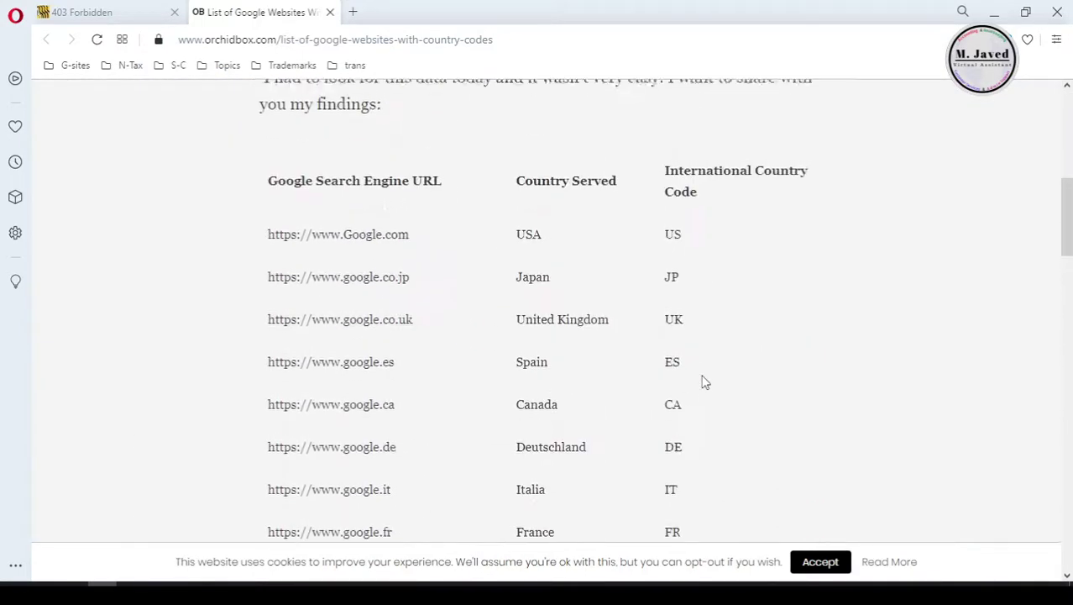
scroll(704, 382, up, 8)
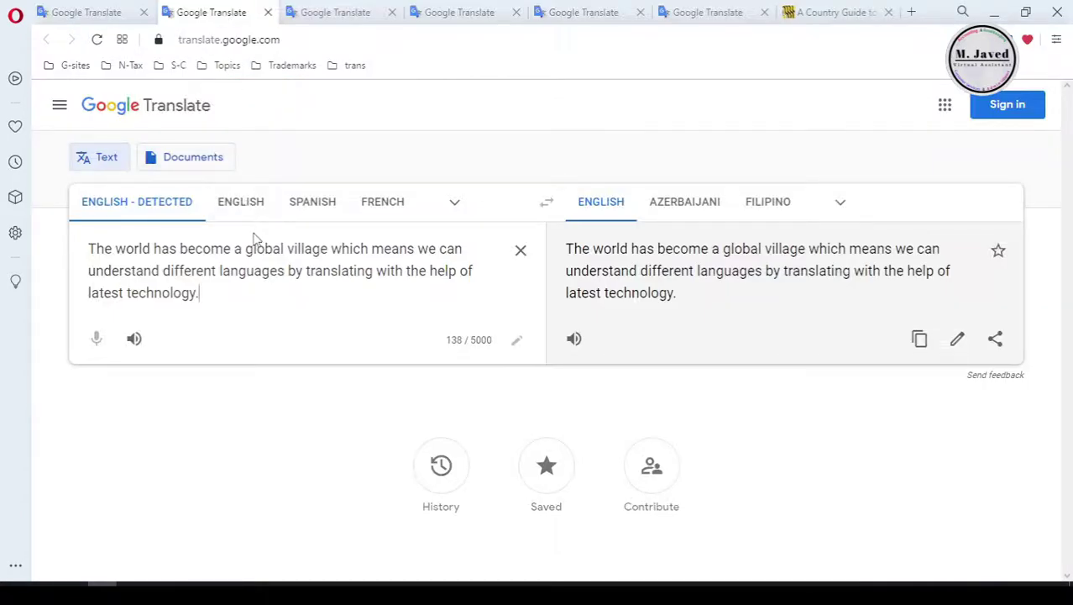
Step: Play the global-village sentence on translate.google.com, .co.uk and .ca, ending on the .com.au tab
click(138, 344)
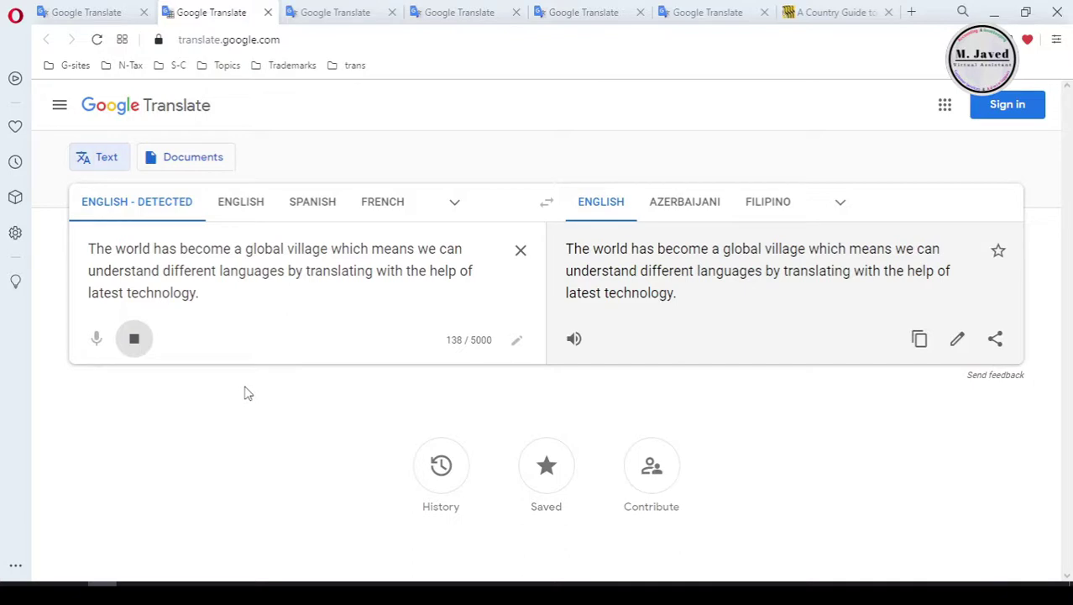
click(321, 20)
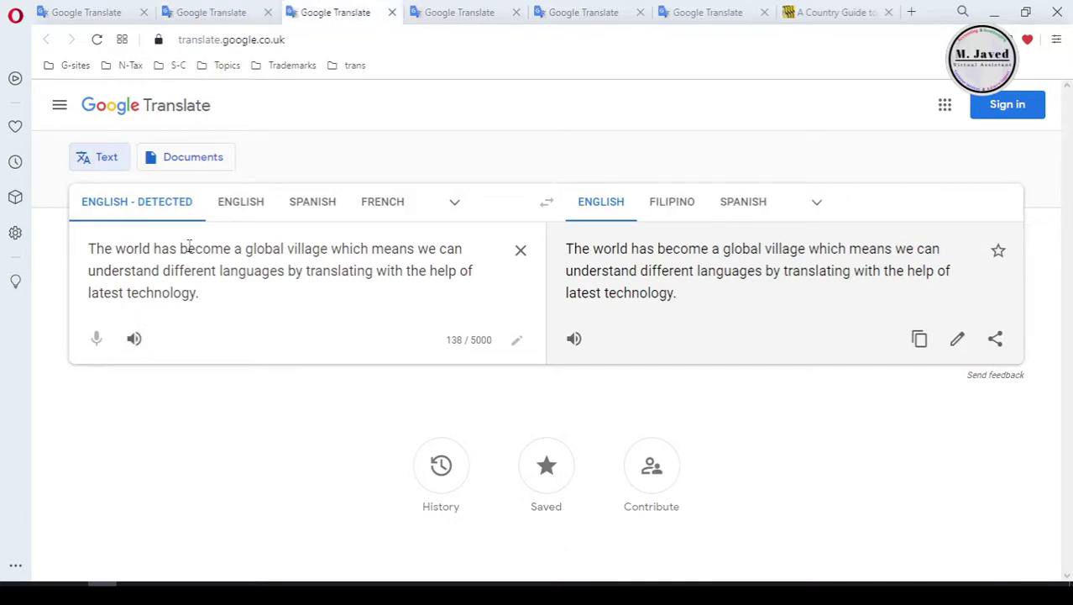
click(135, 339)
key(ctrl+Tab)
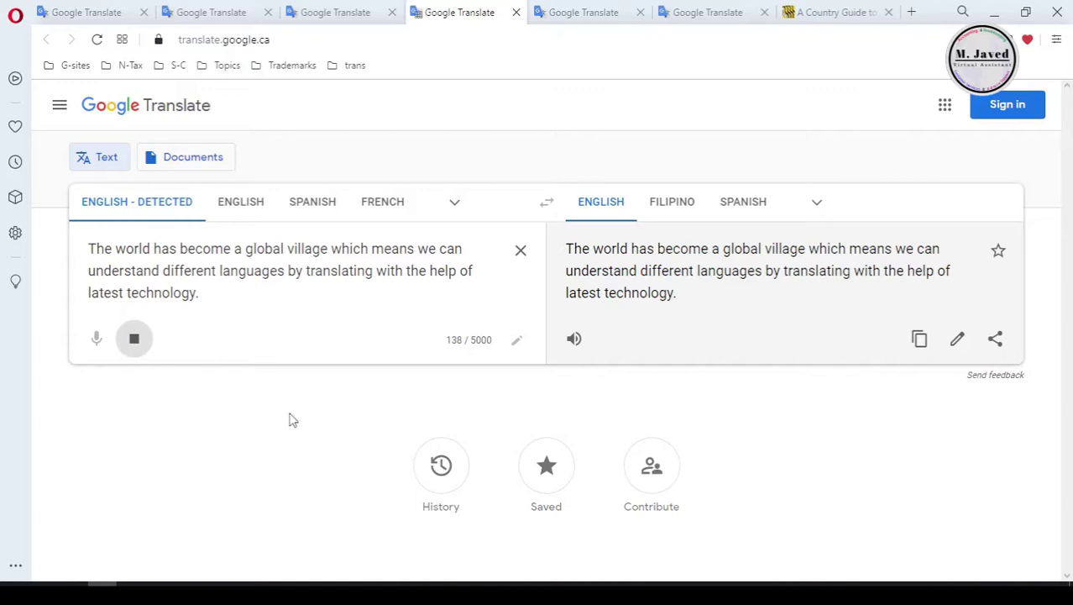
click(577, 13)
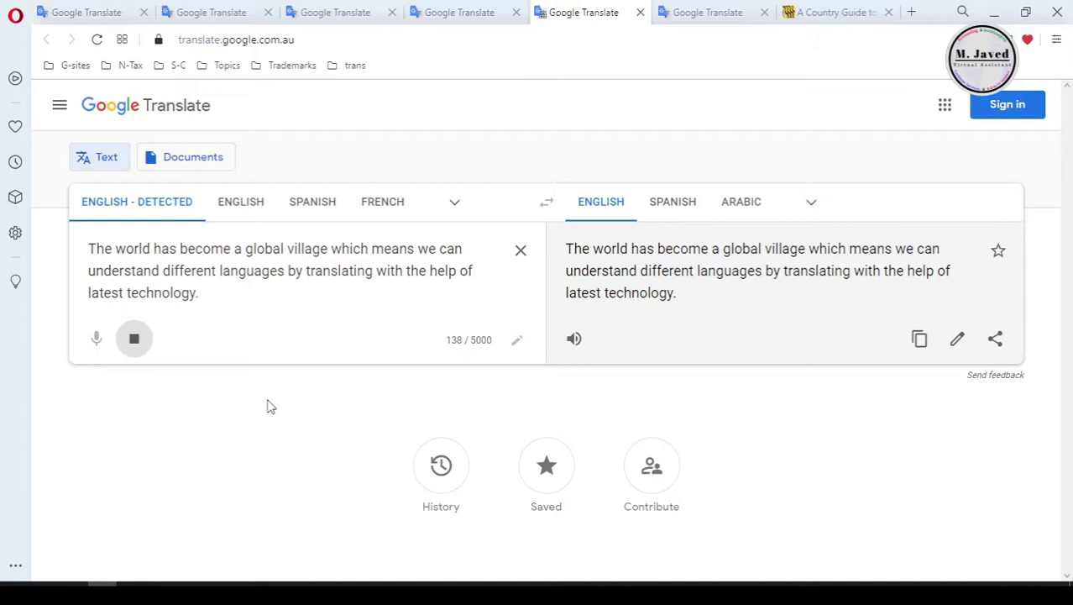
Step: Play the global-village sentence aloud on the translate.google.co.nz tab
click(701, 12)
click(135, 338)
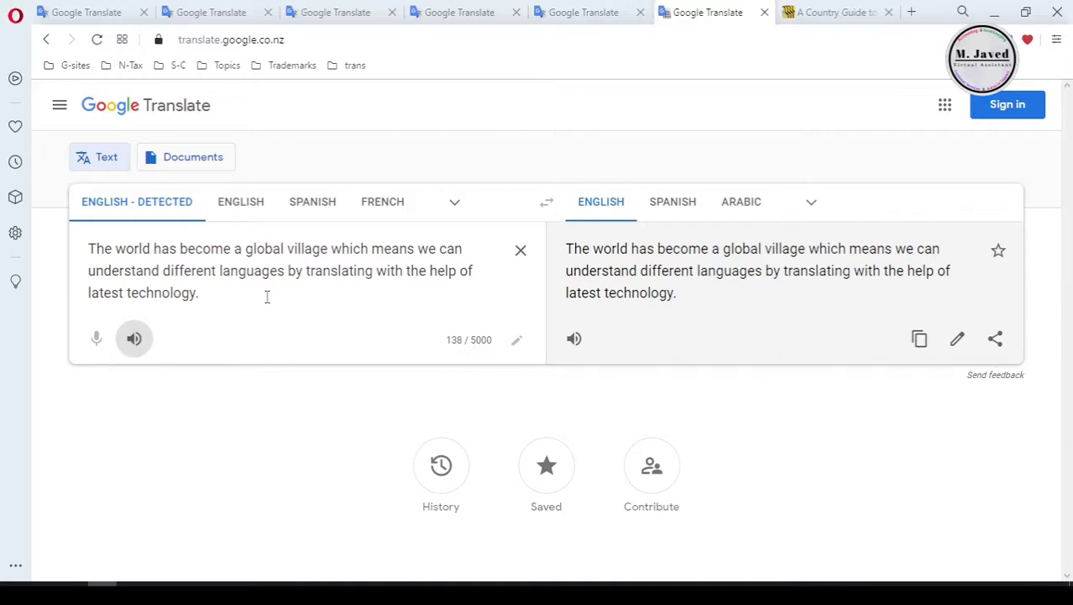
Step: Change the co.nz source language to Italian and play the sentence again
click(454, 205)
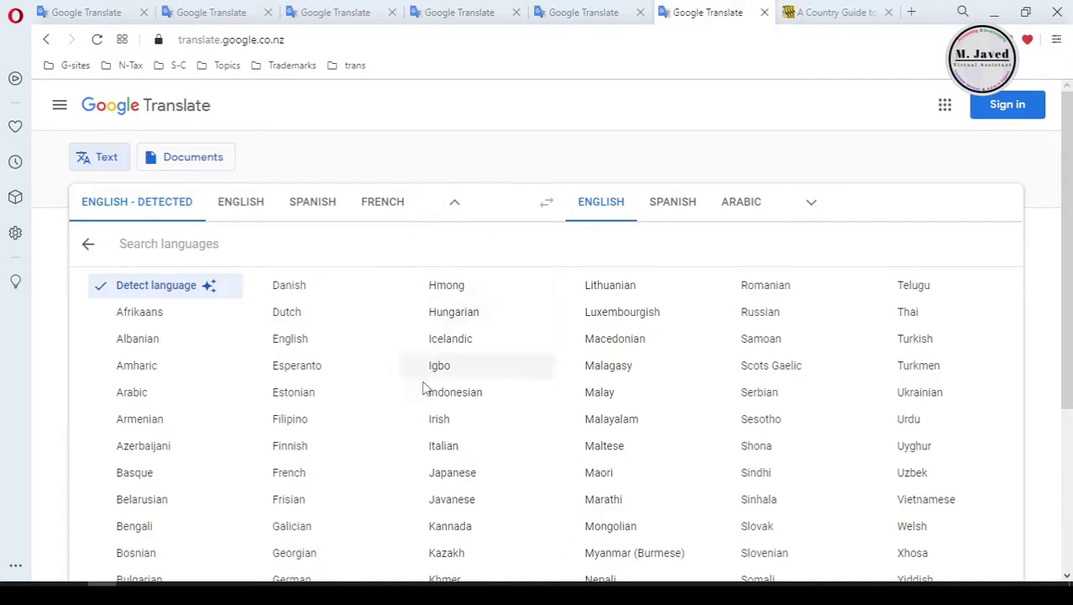
click(486, 445)
click(134, 376)
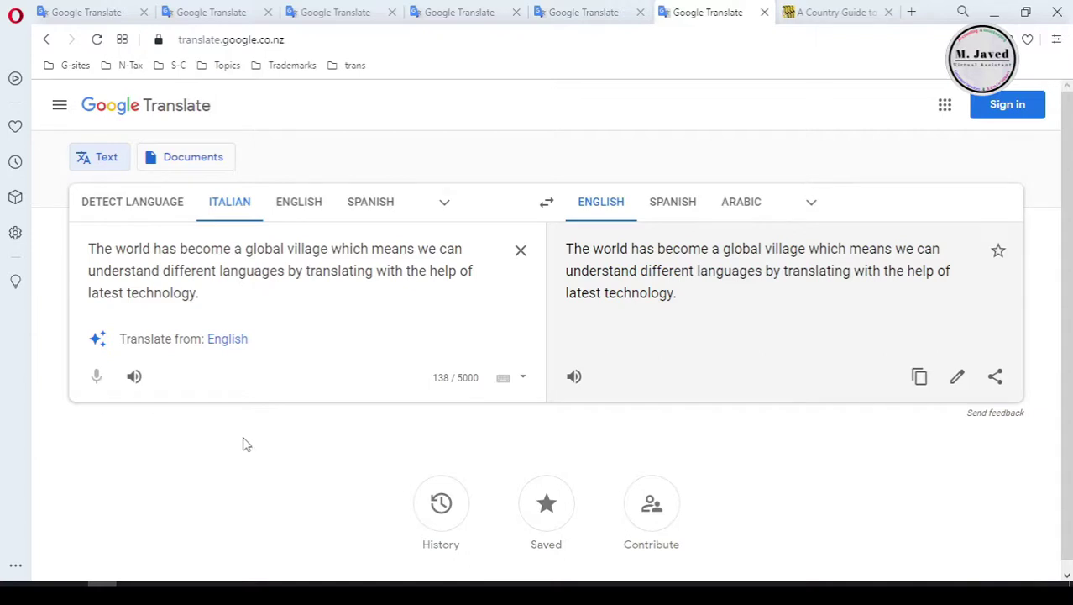
Step: In a new tab, search for 'Google cloud text to speech' using the autocompleted suggestion
key(ctrl+t)
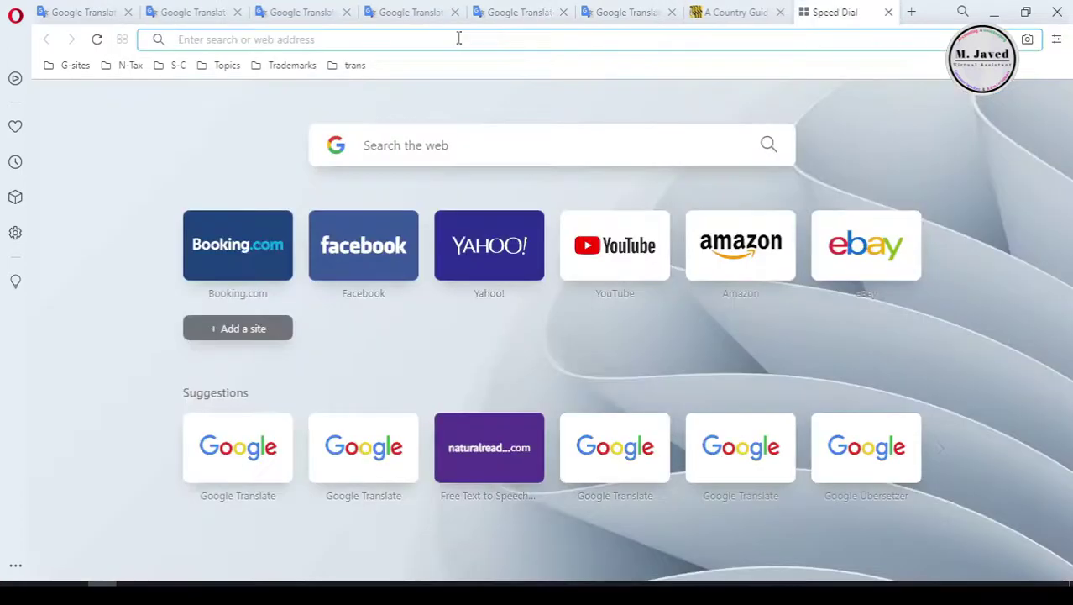
text(Go)
text(ogle)
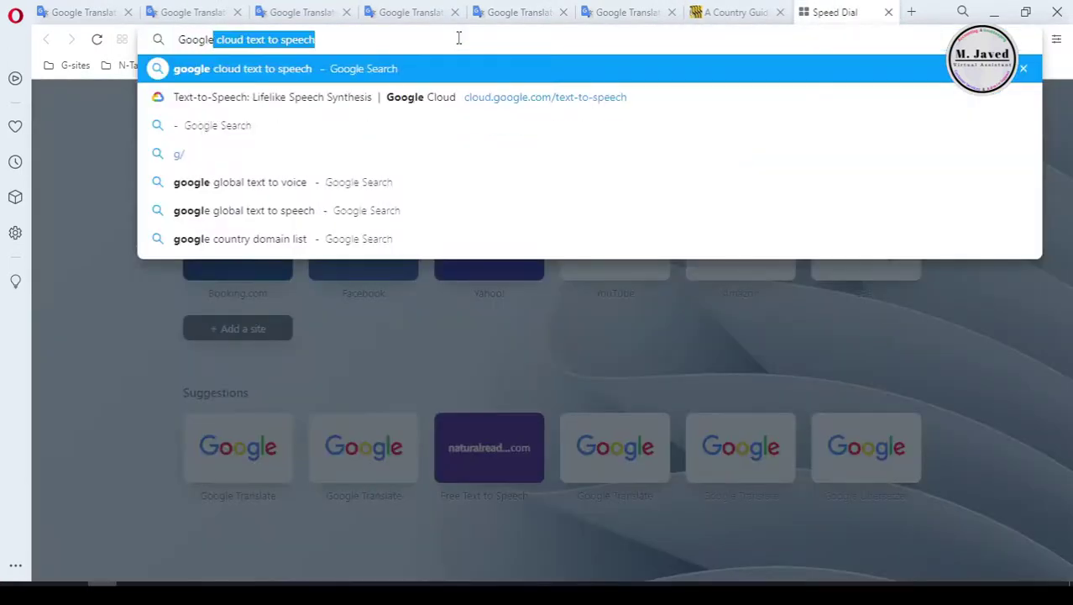
key(Right)
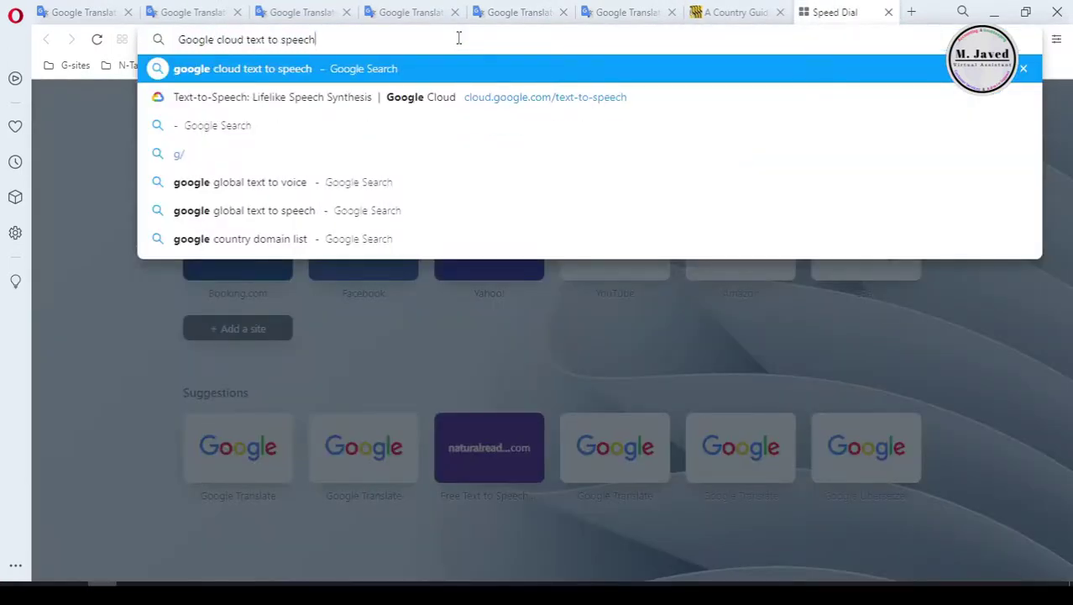
key(Return)
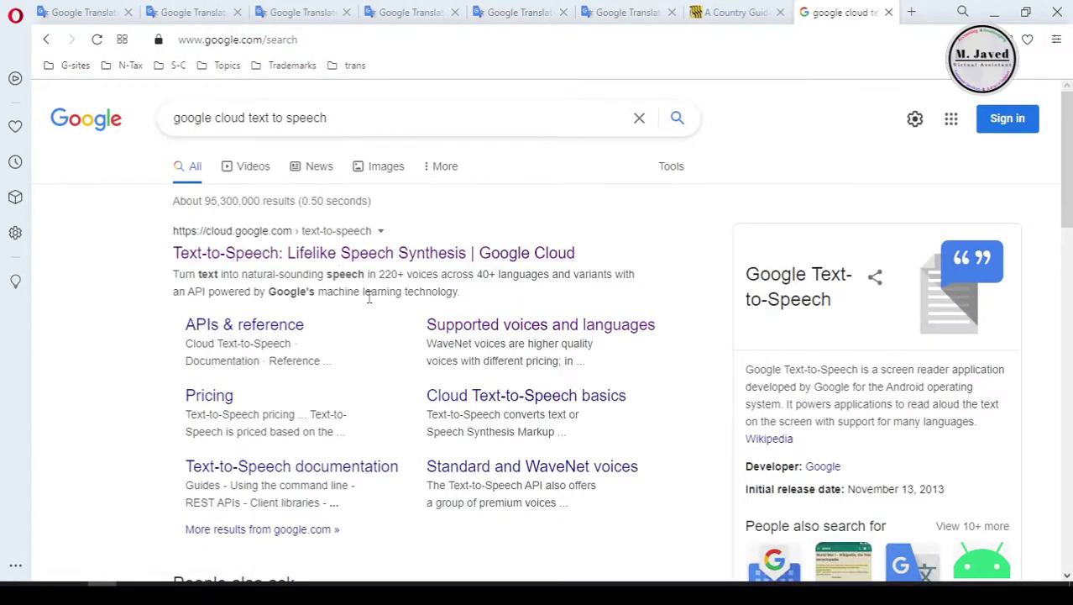
Step: Open the Cloud Text-to-Speech page and paste the global-village sentence over the demo's sample text
click(370, 253)
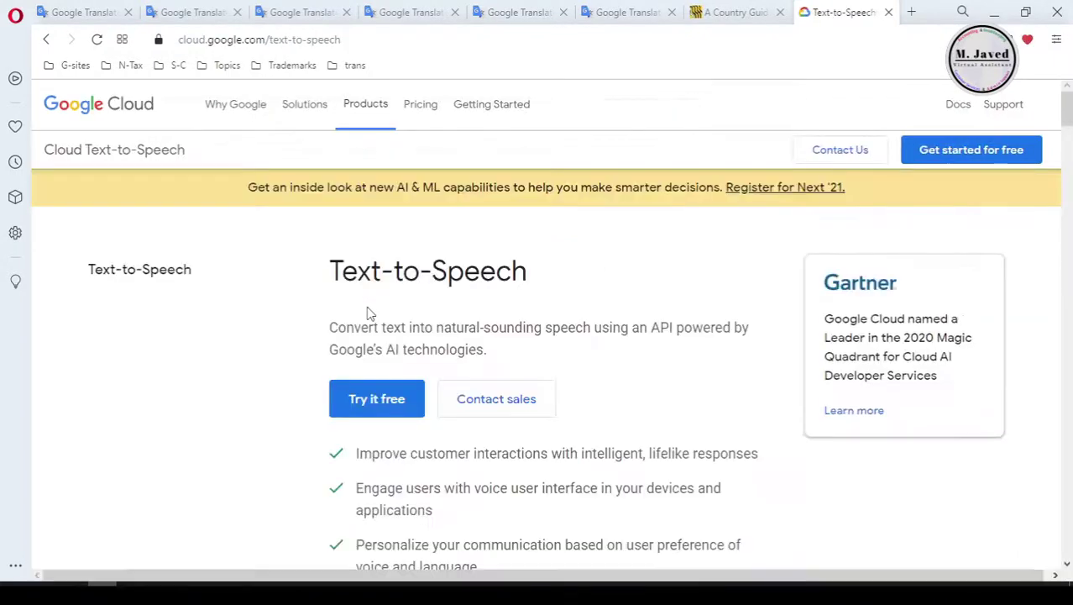
scroll(623, 391, down, 10)
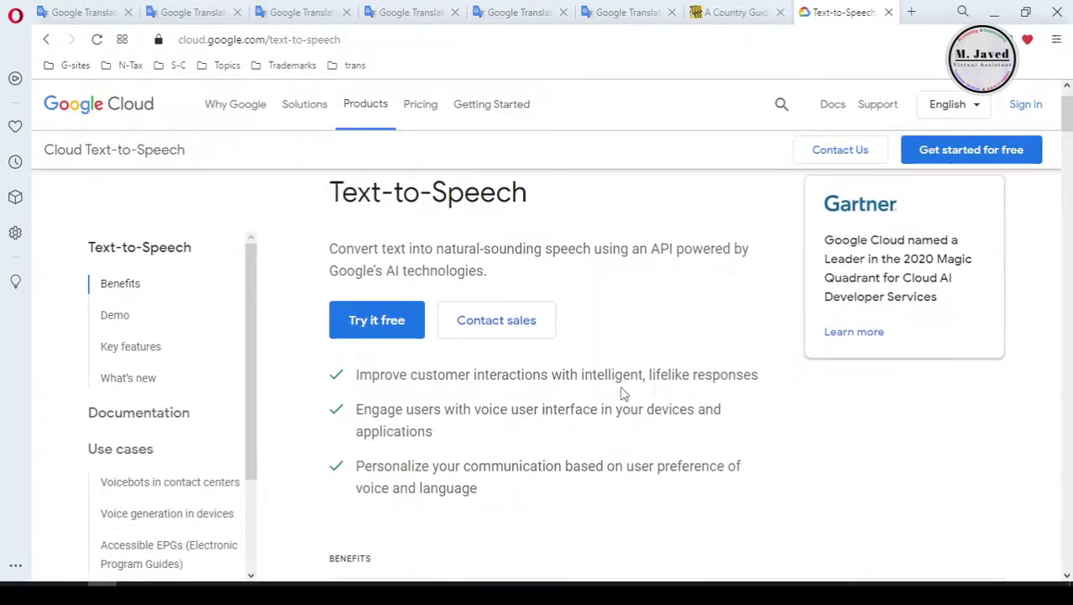
scroll(718, 385, down, 1)
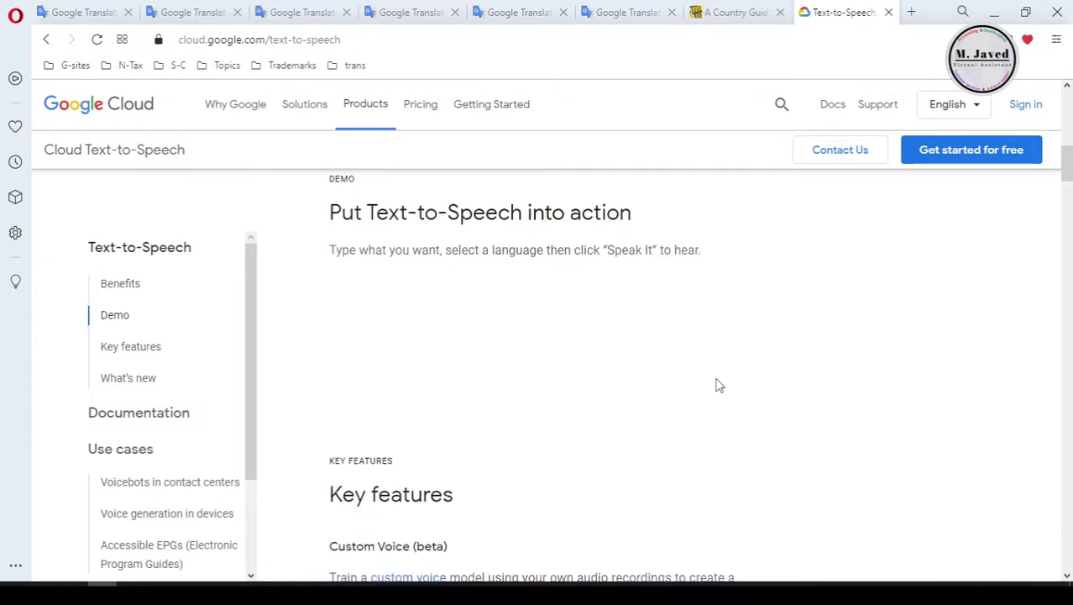
scroll(718, 385, down, 4)
scroll(718, 386, up, 5)
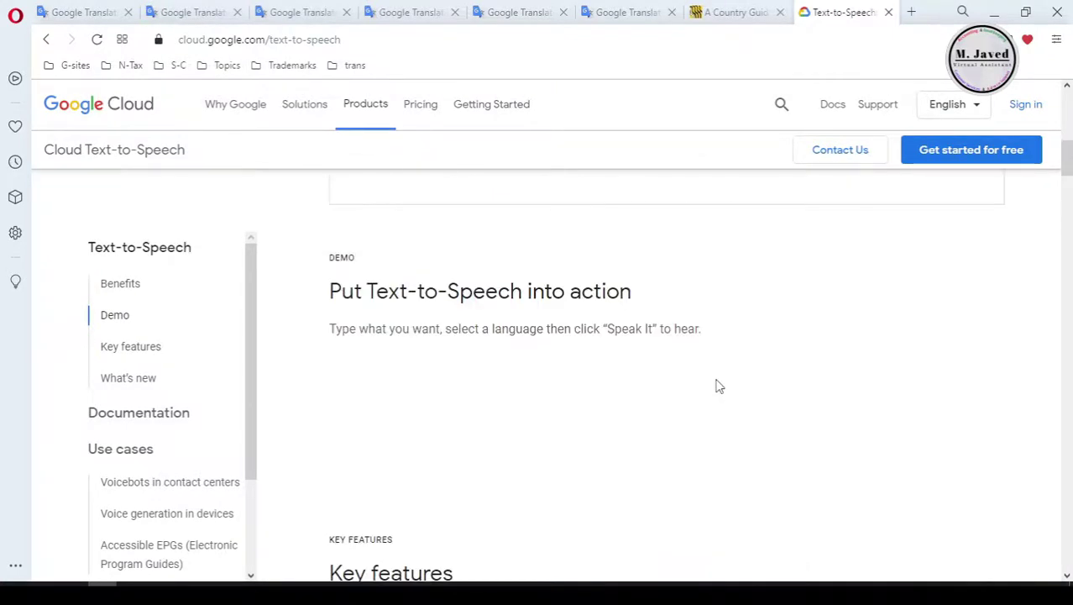
scroll(718, 385, down, 2)
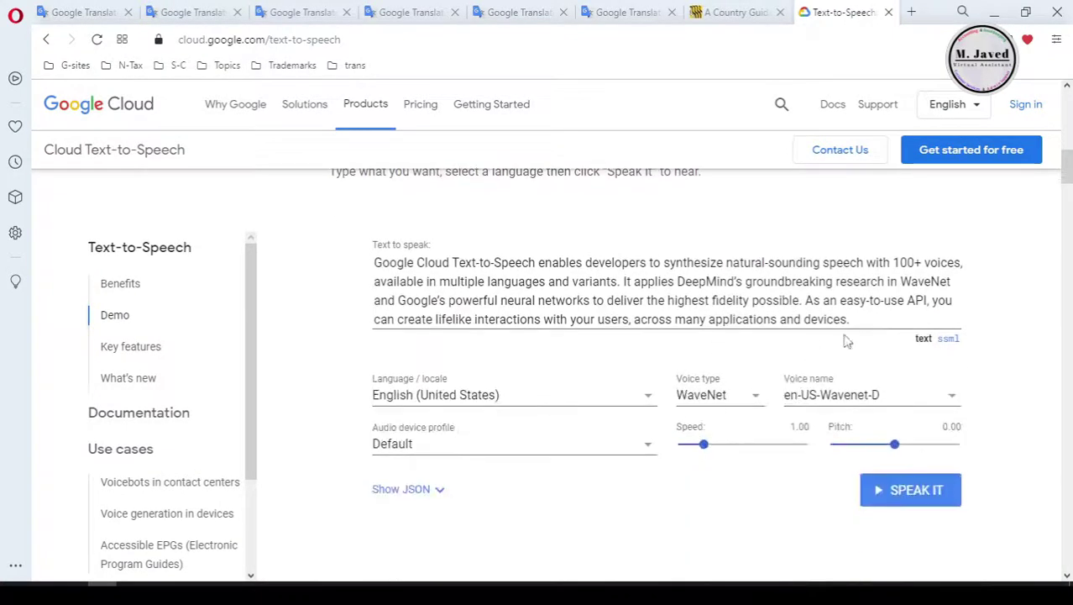
drag(854, 318, 343, 256)
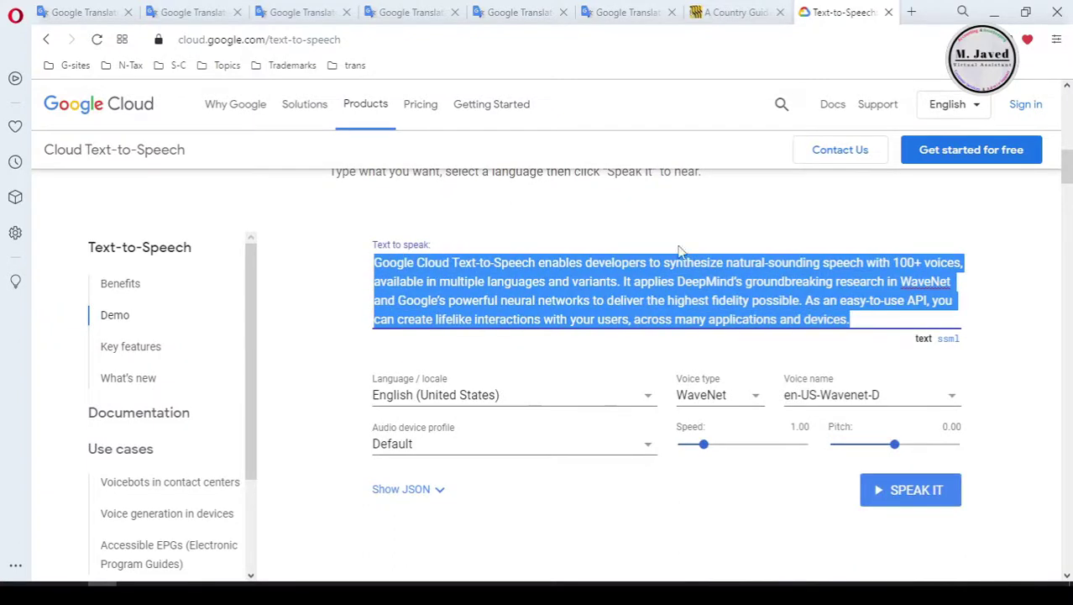
text(The world has become a global village which means we can understand different languages by translating with the help of latest technology.)
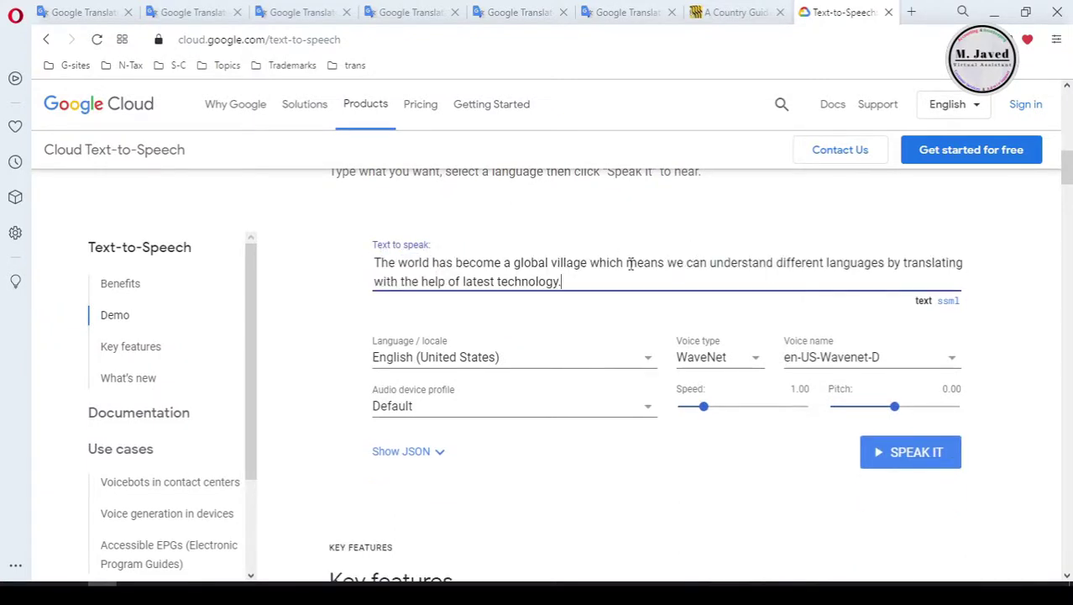
Step: Keep English (United States), WaveNet and en-US-Wavenet-D, then start SPEAK IT
click(648, 357)
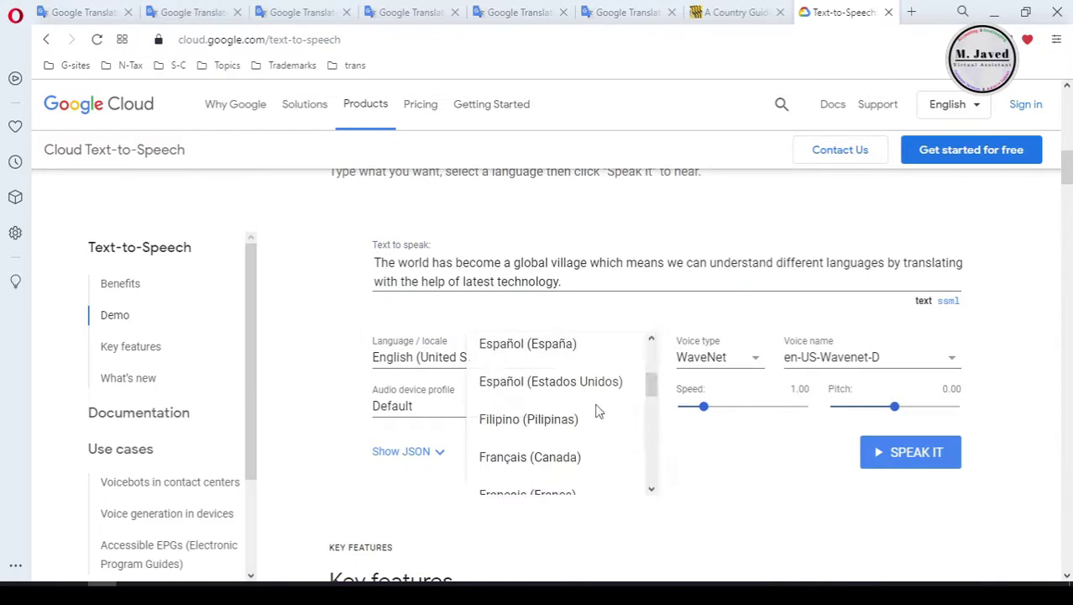
scroll(571, 384, down, 5)
click(697, 468)
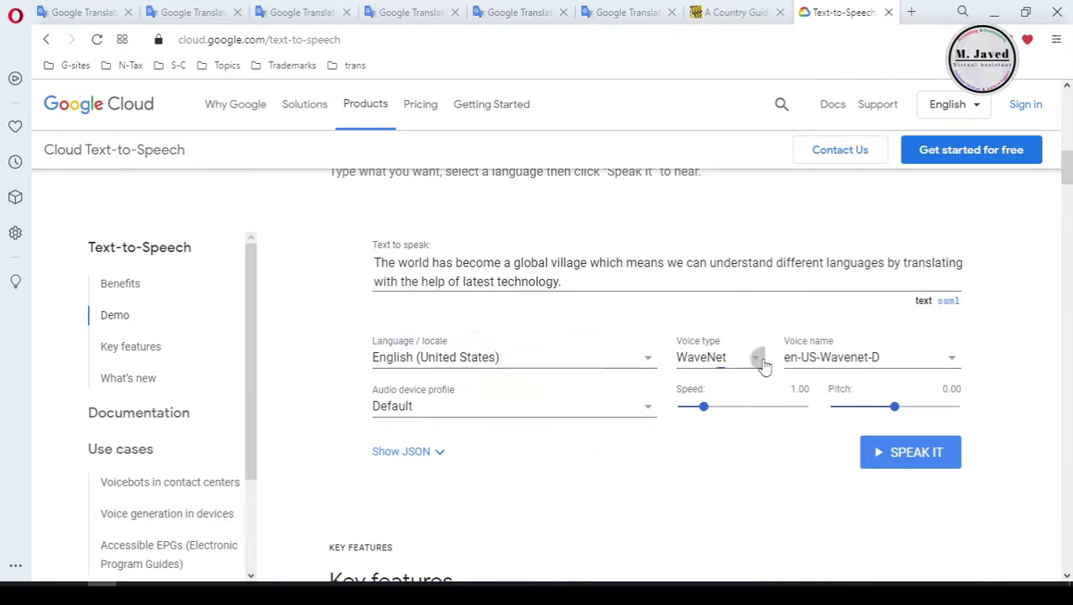
click(766, 362)
click(733, 394)
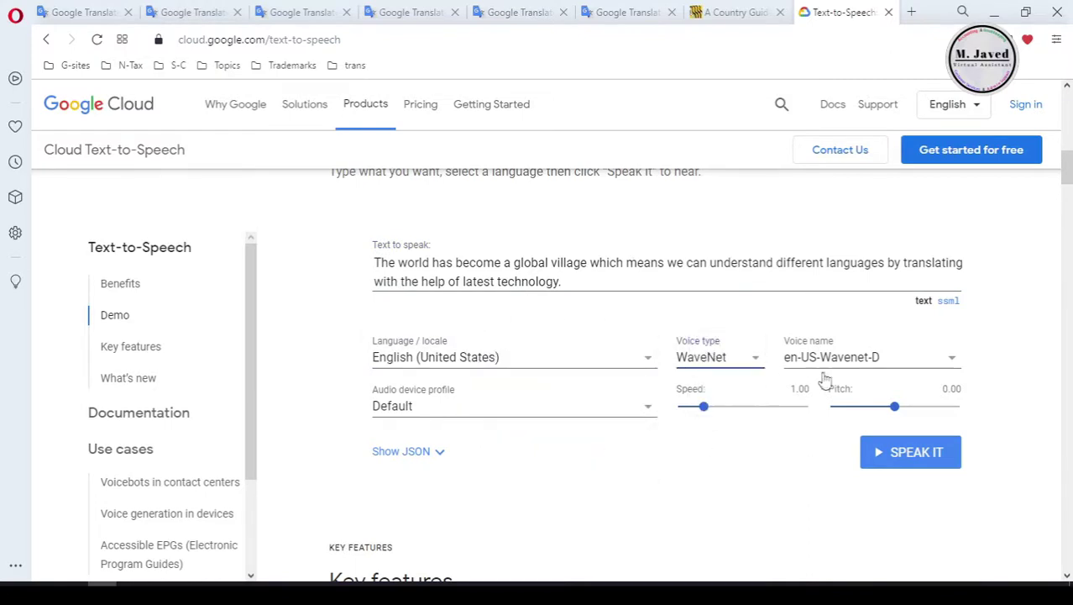
click(949, 359)
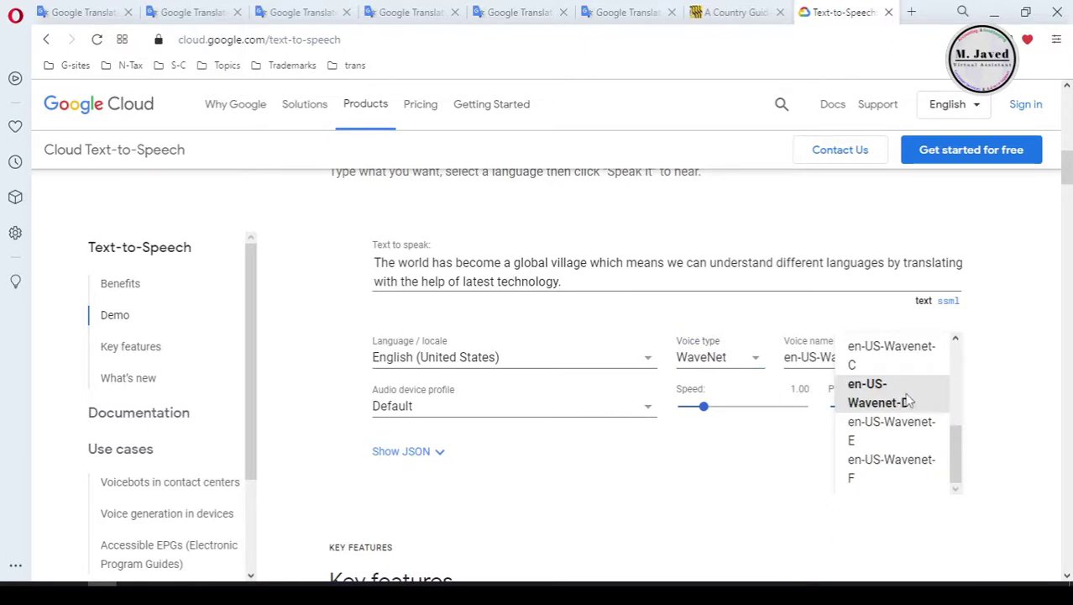
scroll(909, 402, down, 2)
scroll(906, 438, up, 2)
click(768, 447)
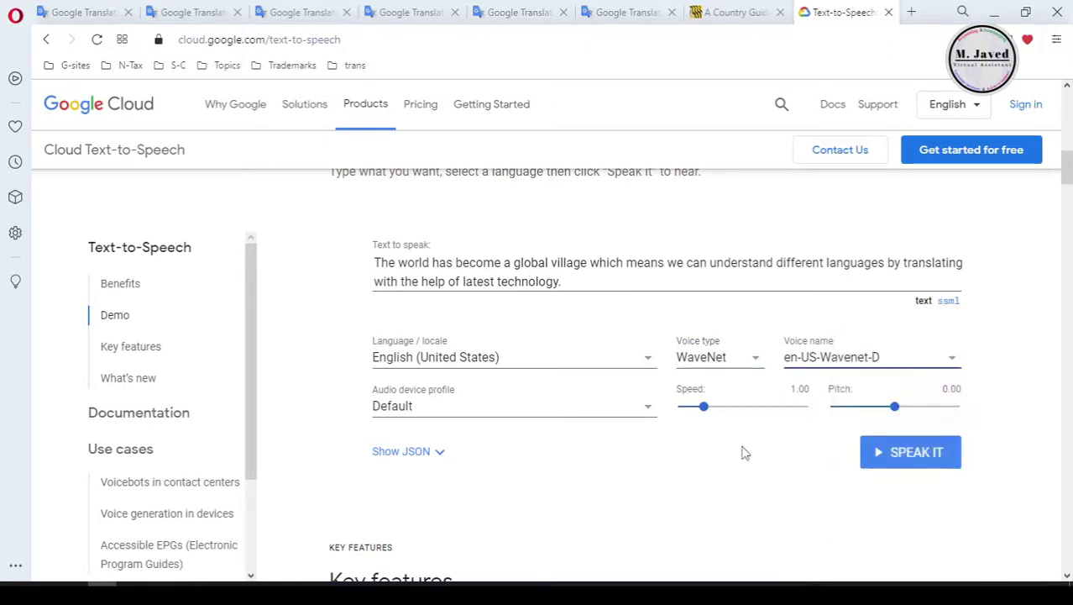
click(887, 453)
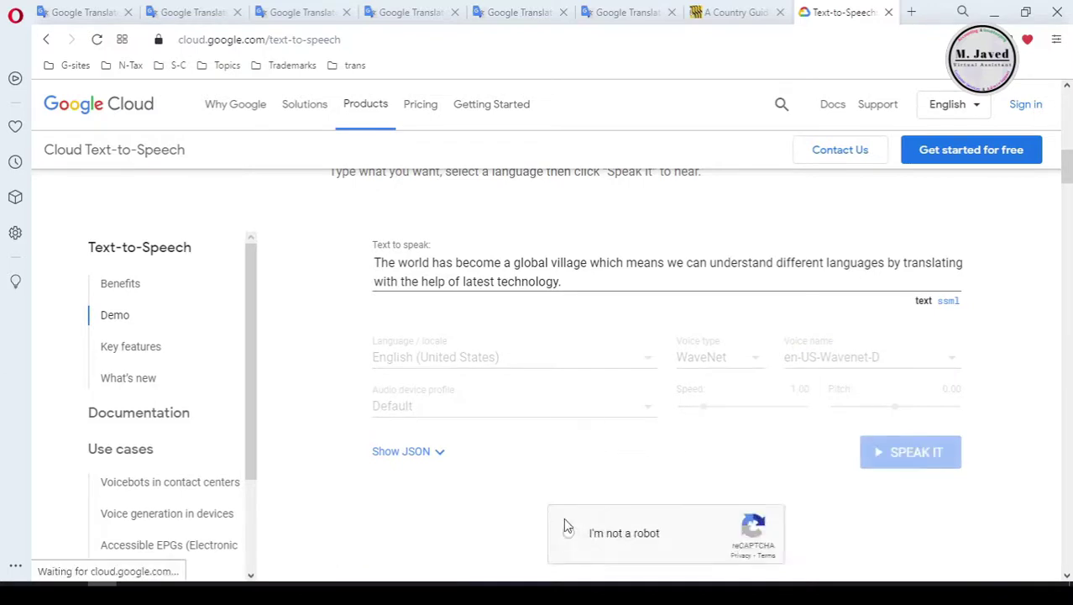
Step: Pass the reCAPTCHA by selecting the three boat tiles and verifying, so the speech plays
click(566, 529)
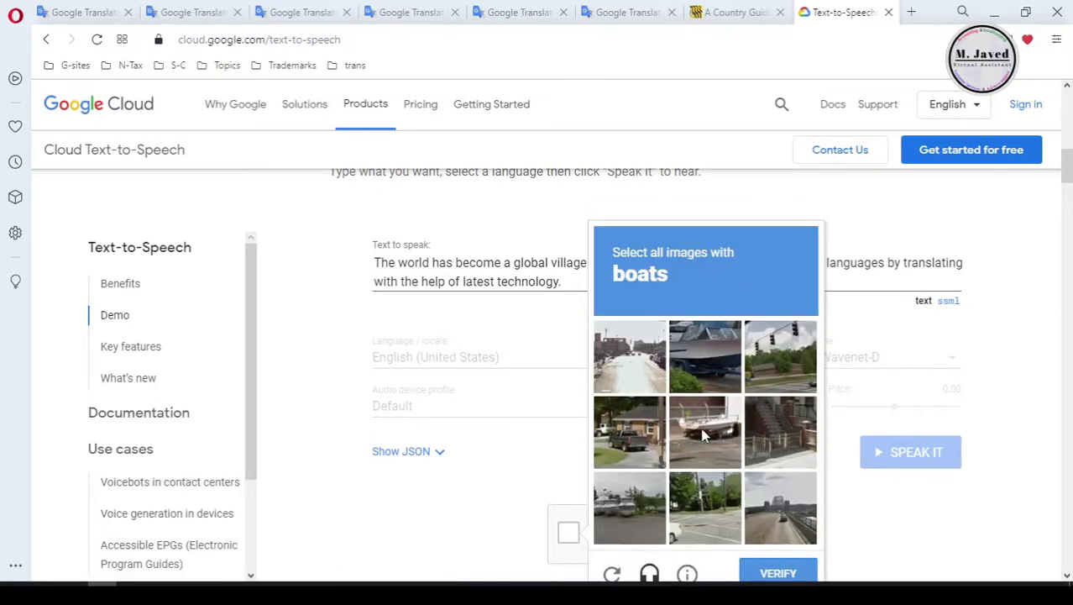
click(704, 432)
click(705, 356)
click(612, 501)
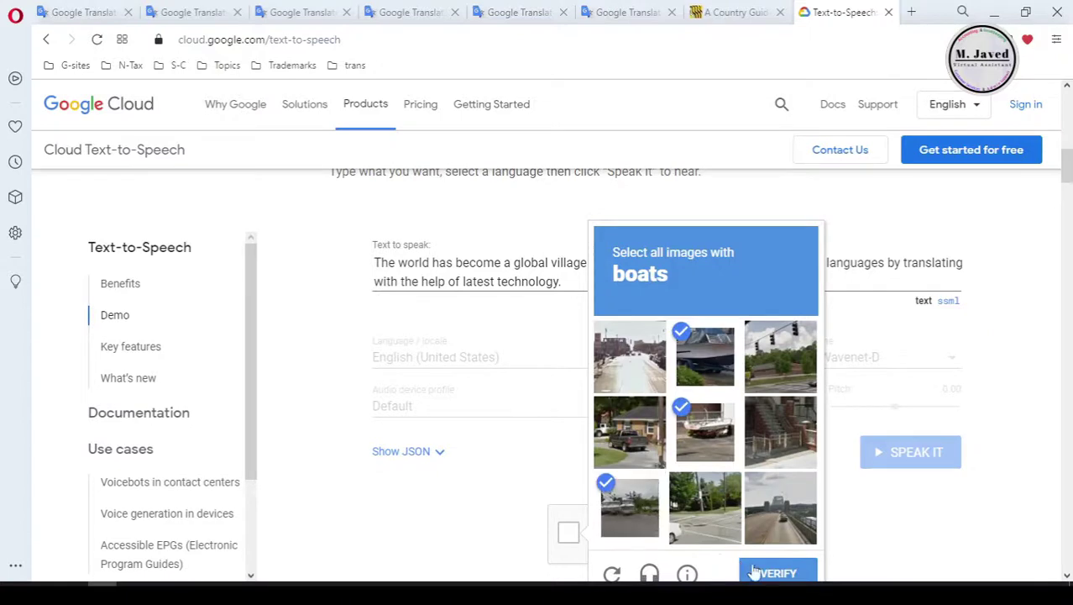
click(755, 566)
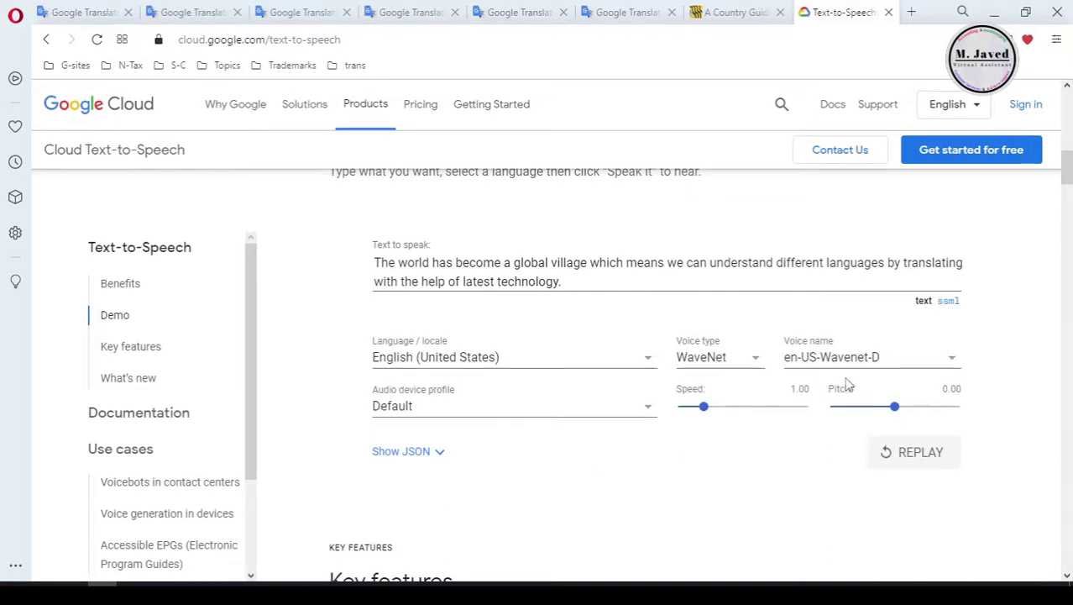
Step: Switch the voice to en-US-Wavenet-G and have the sentence spoken in it
click(953, 358)
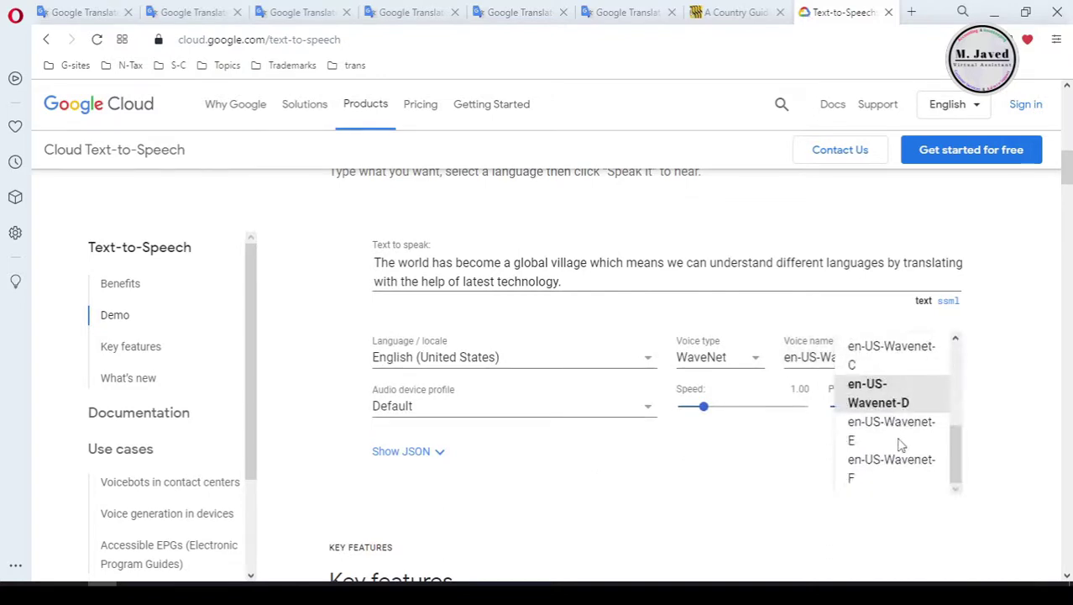
scroll(904, 441, down, 2)
click(909, 367)
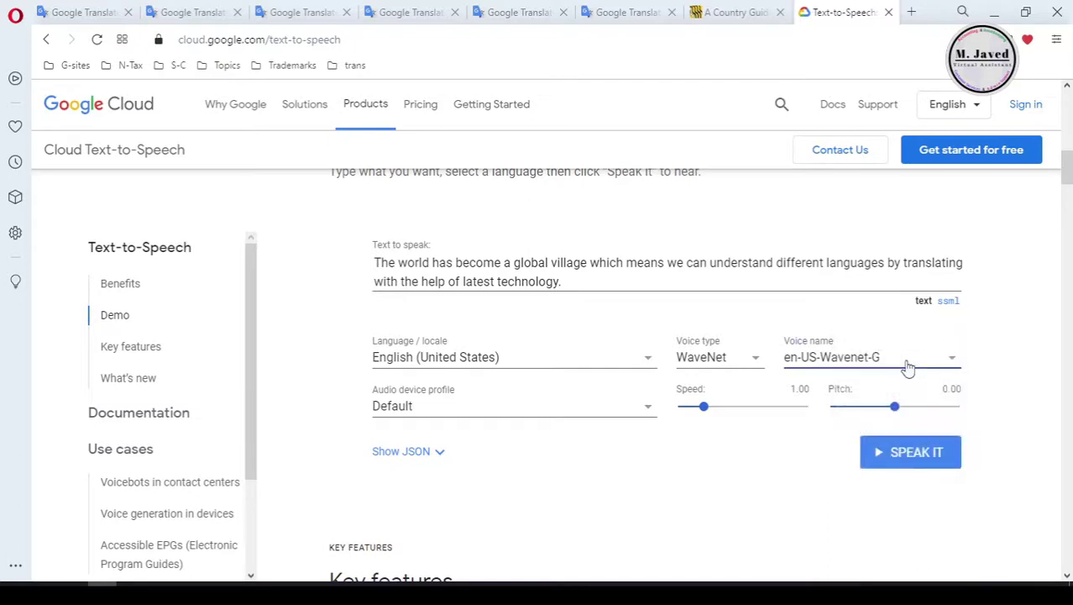
click(918, 455)
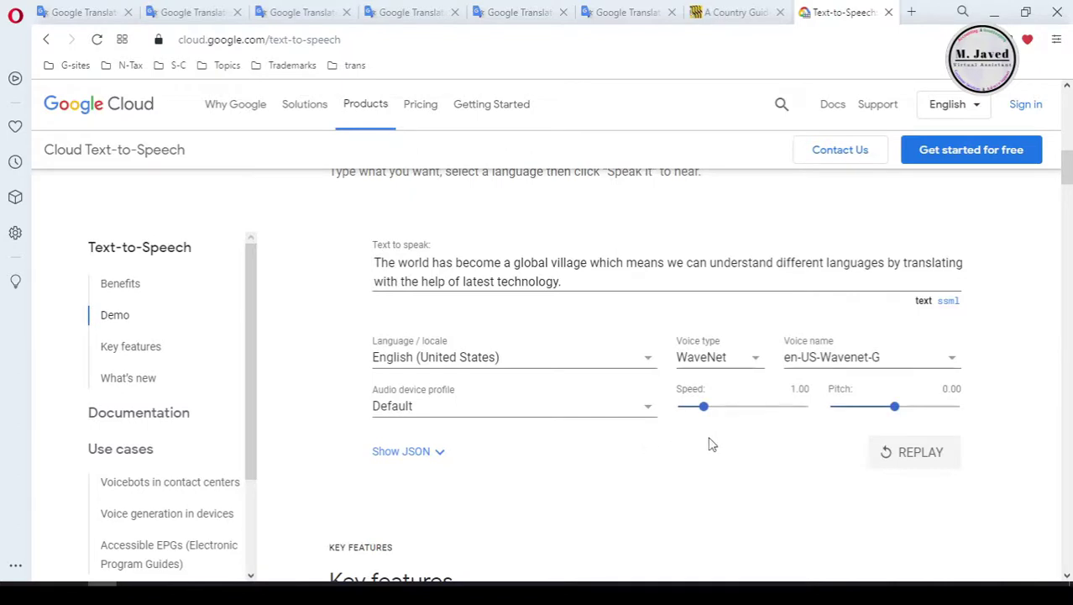
Step: Browse the voice name list, then close it with en-US-Wavenet-G still selected
click(952, 360)
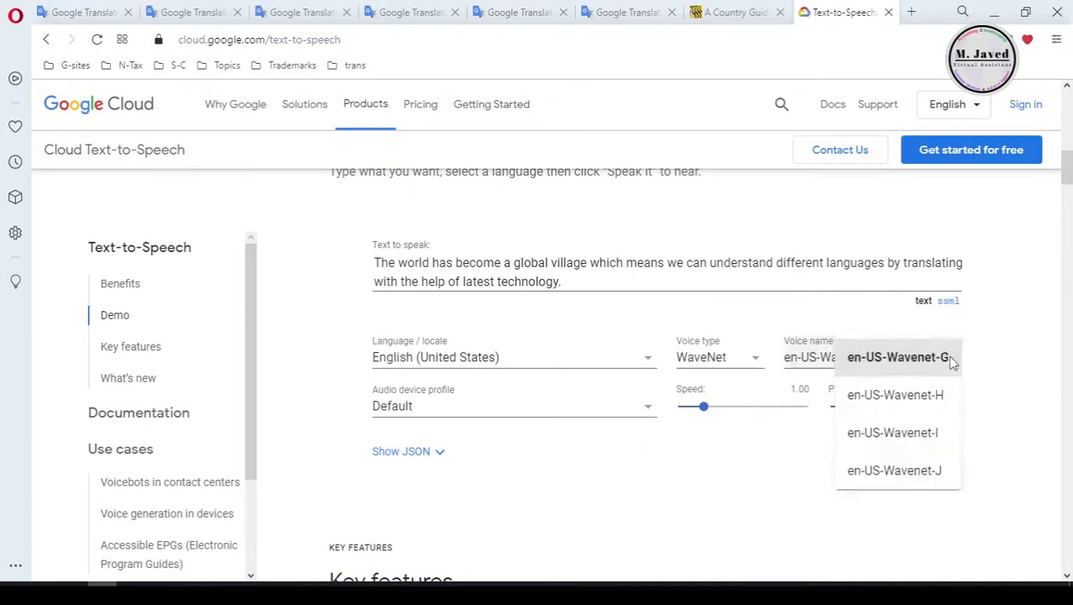
scroll(893, 415, up, 3)
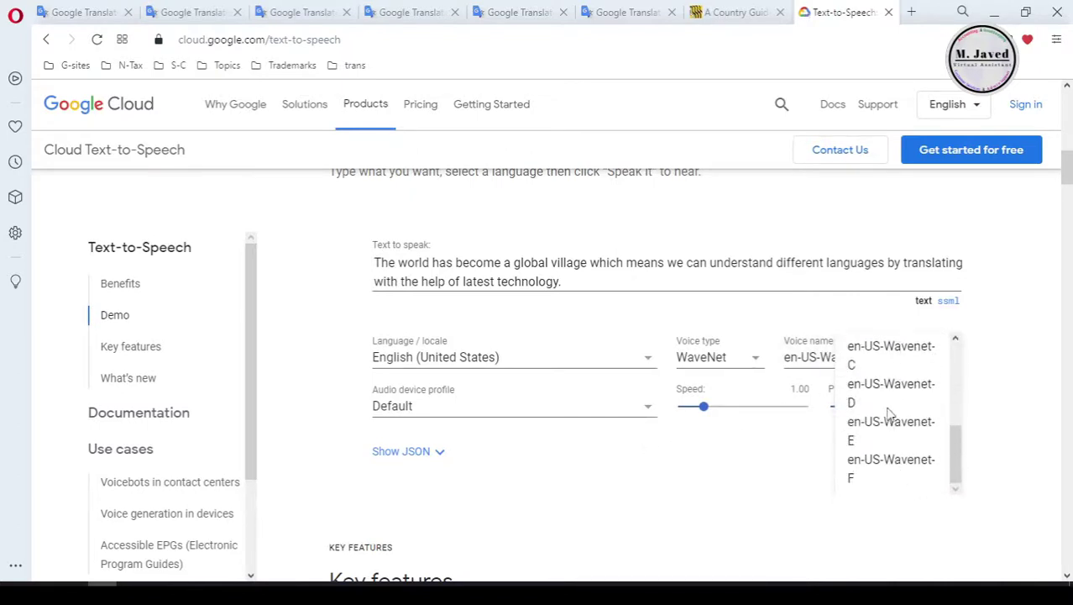
scroll(885, 426, down, 3)
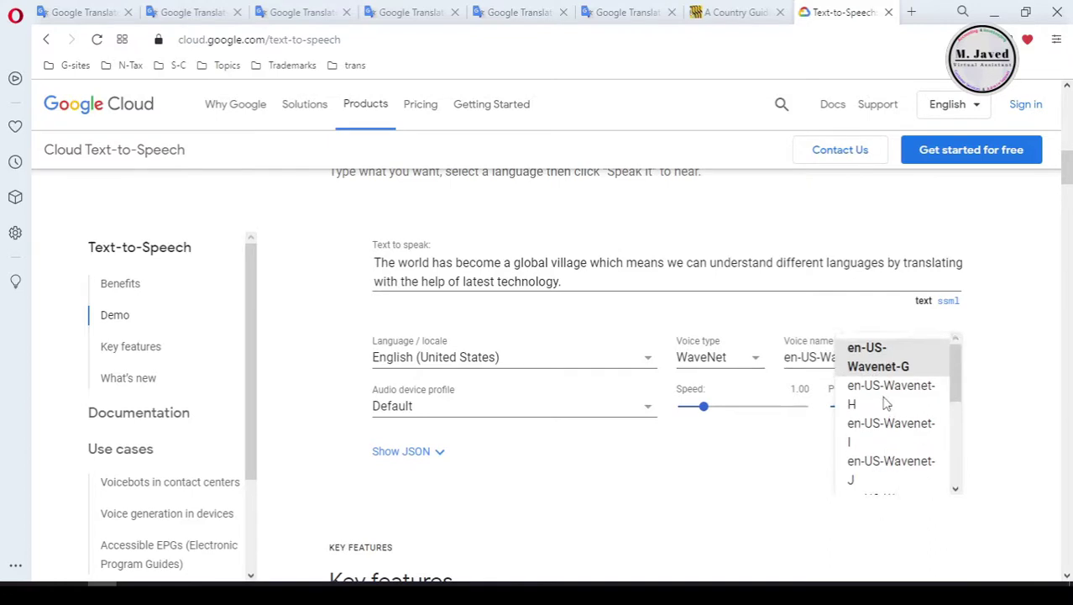
scroll(886, 404, up, 3)
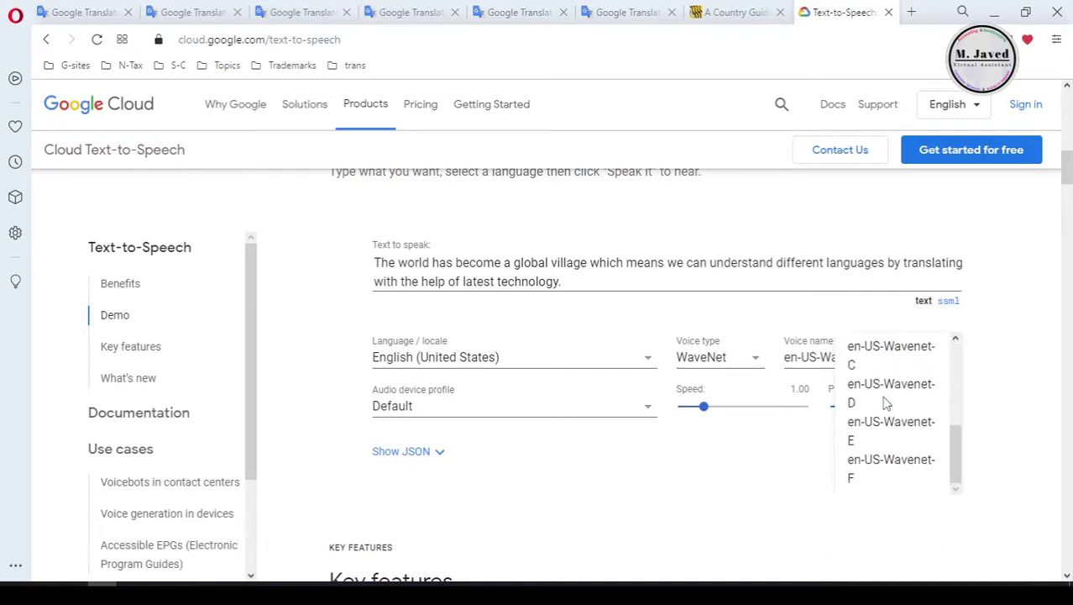
scroll(887, 404, down, 3)
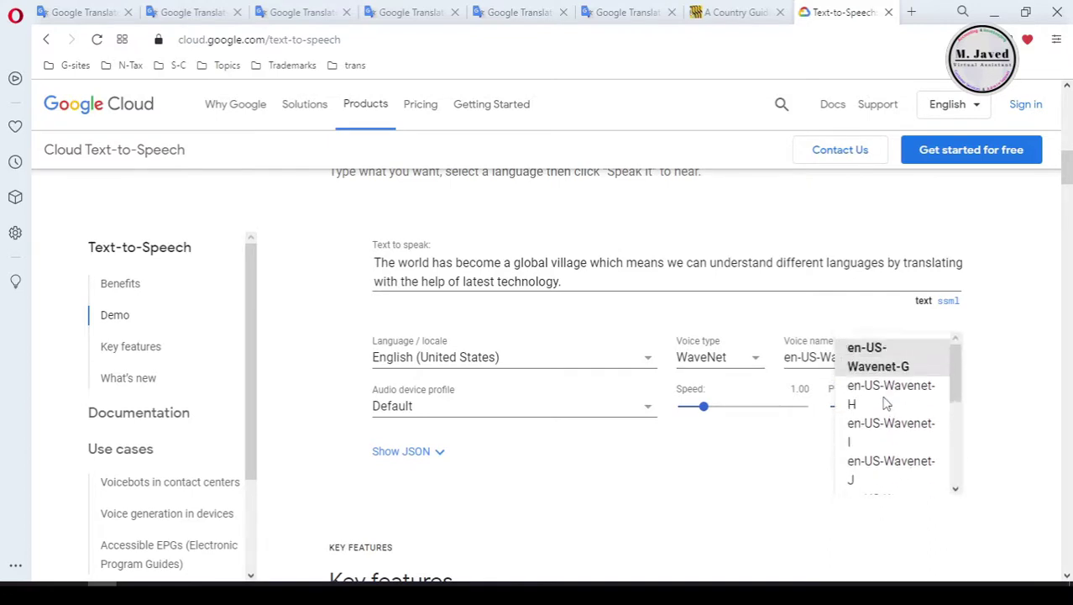
click(697, 463)
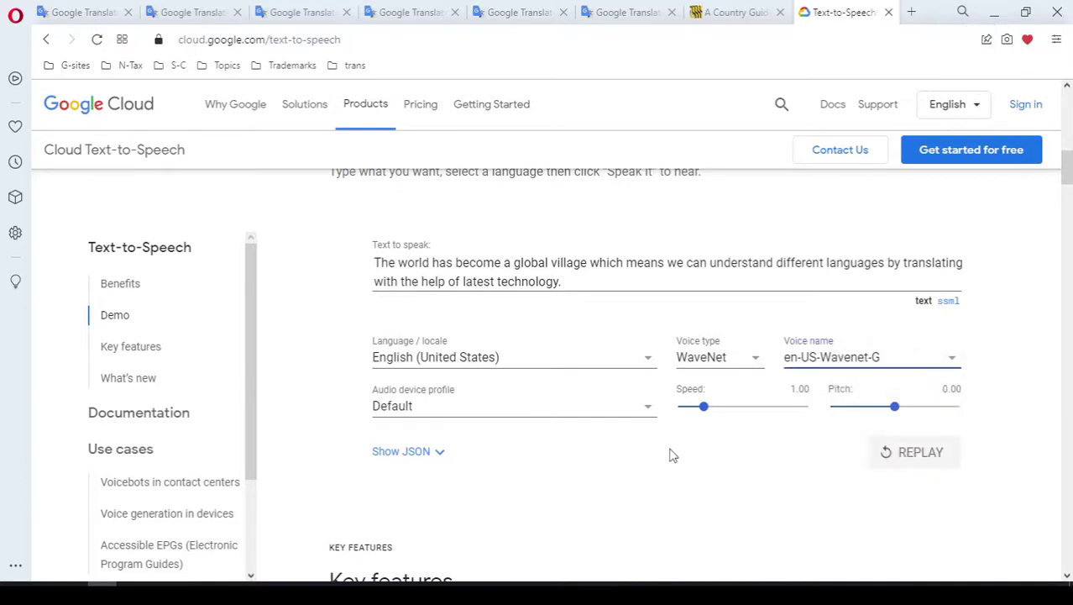